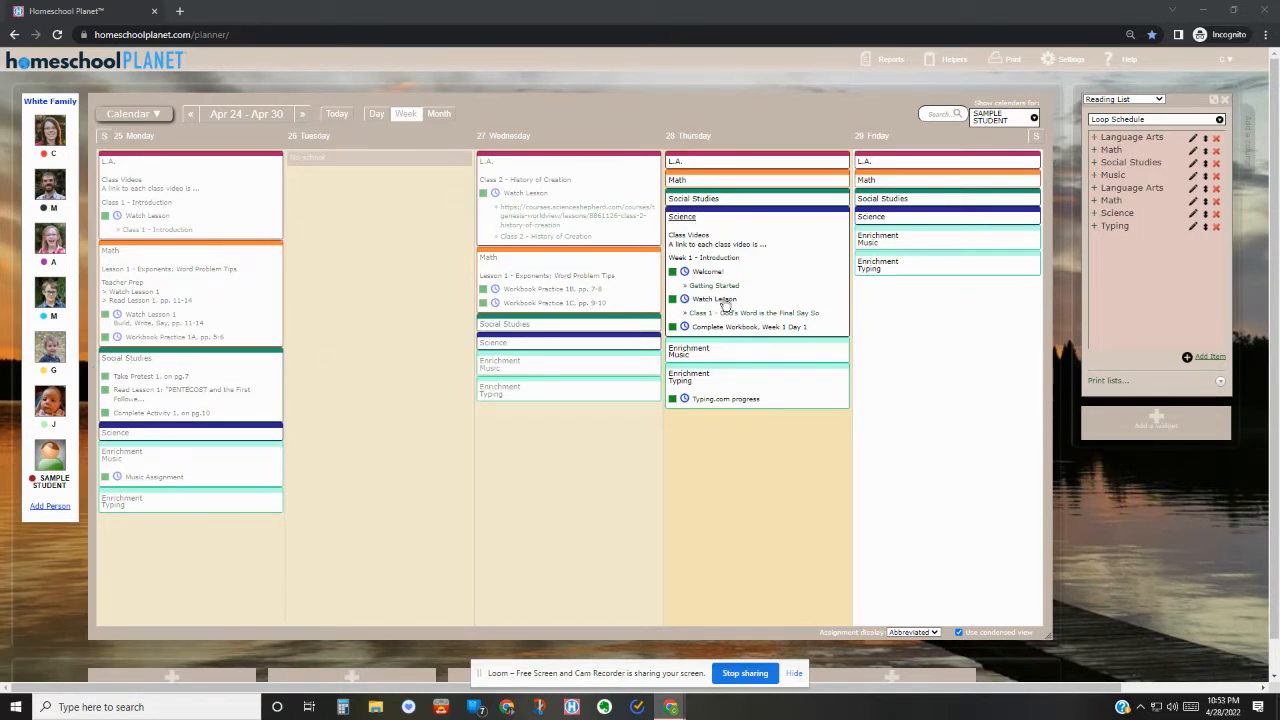
# - View the calendar week of May 1 - May 7 and return to Apr 24 - Apr 30
pyautogui.click(302, 113)
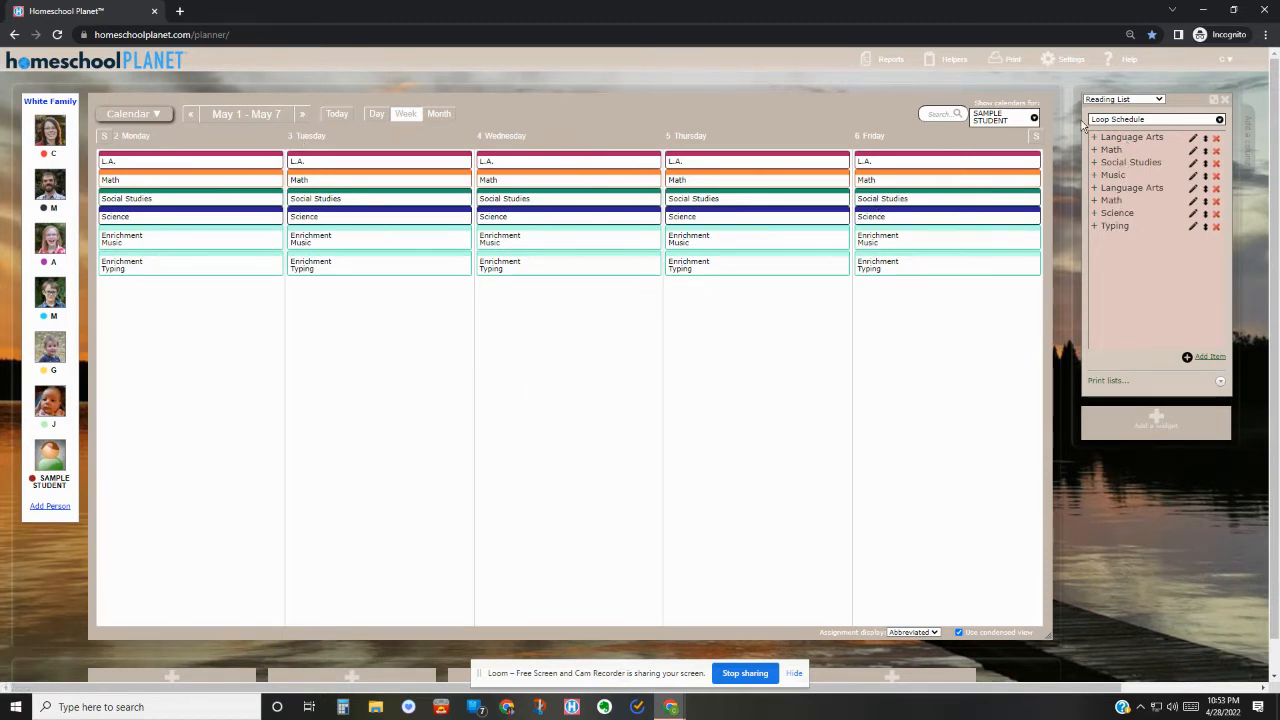
pyautogui.click(190, 115)
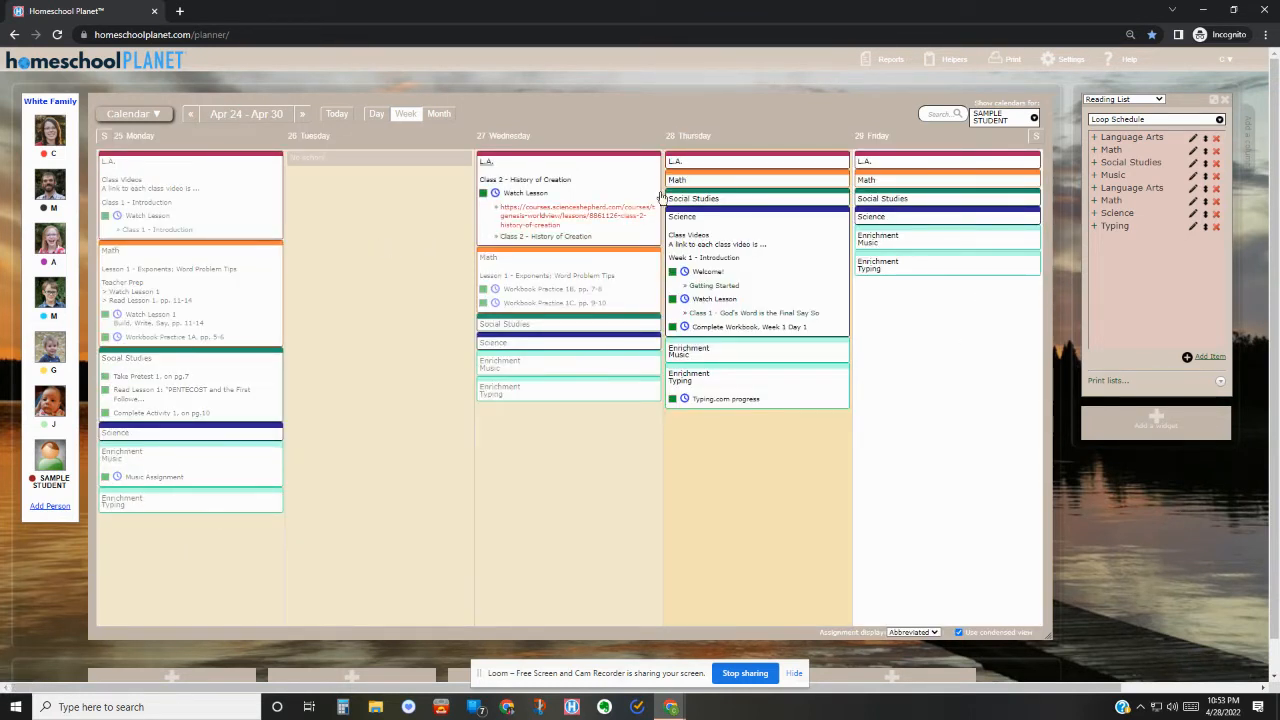
# - Inspect the display option of Thursday's L.A. class for showing it only on days with an assignment, and close the class unchanged
pyautogui.click(672, 163)
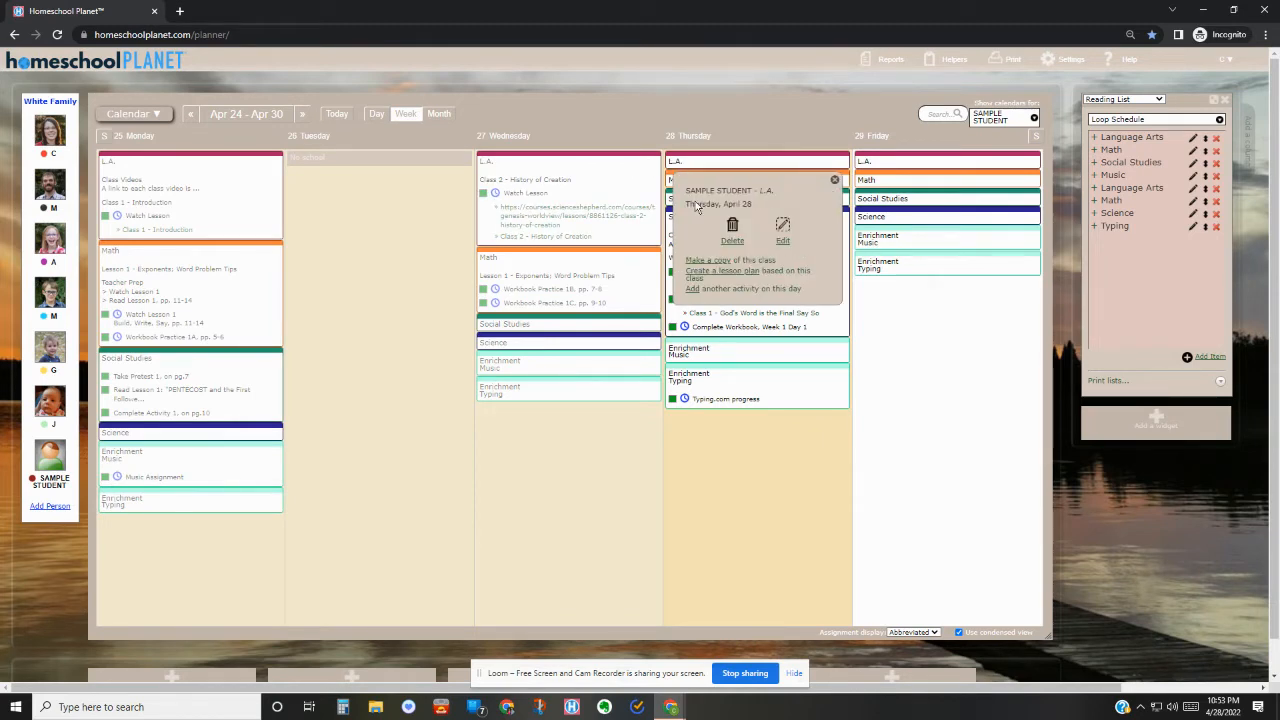
pyautogui.click(780, 243)
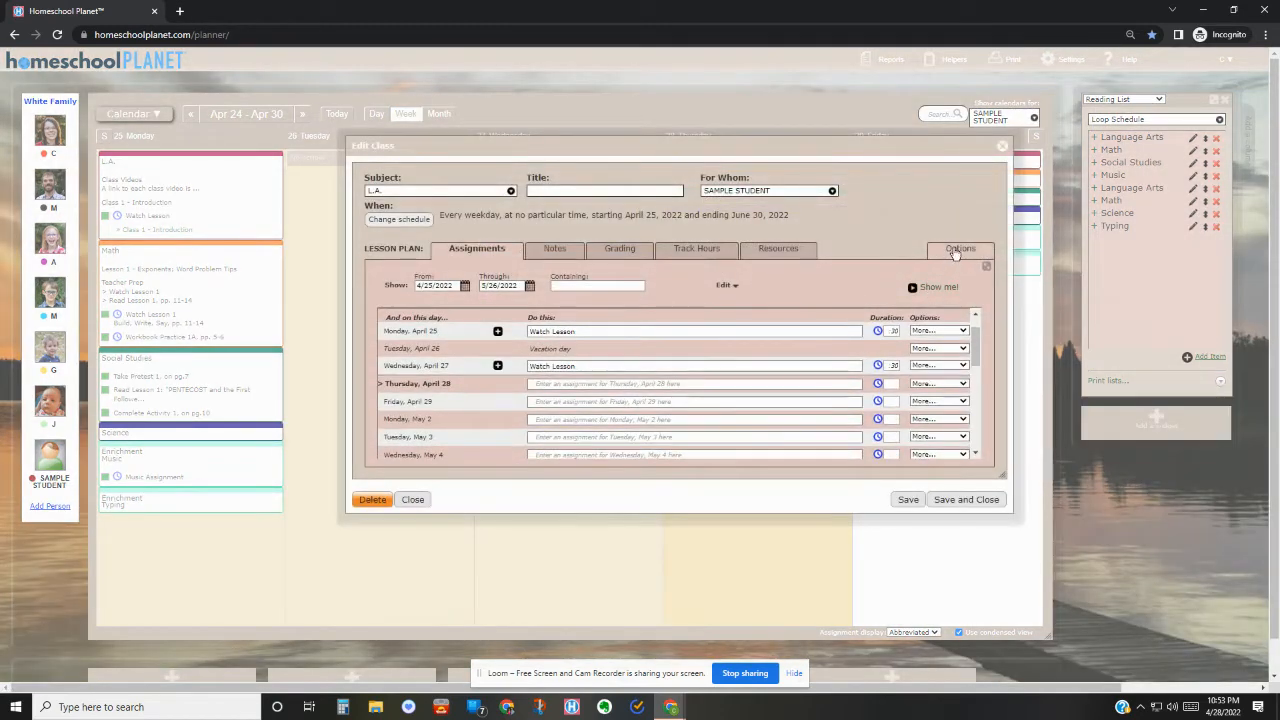
pyautogui.click(960, 249)
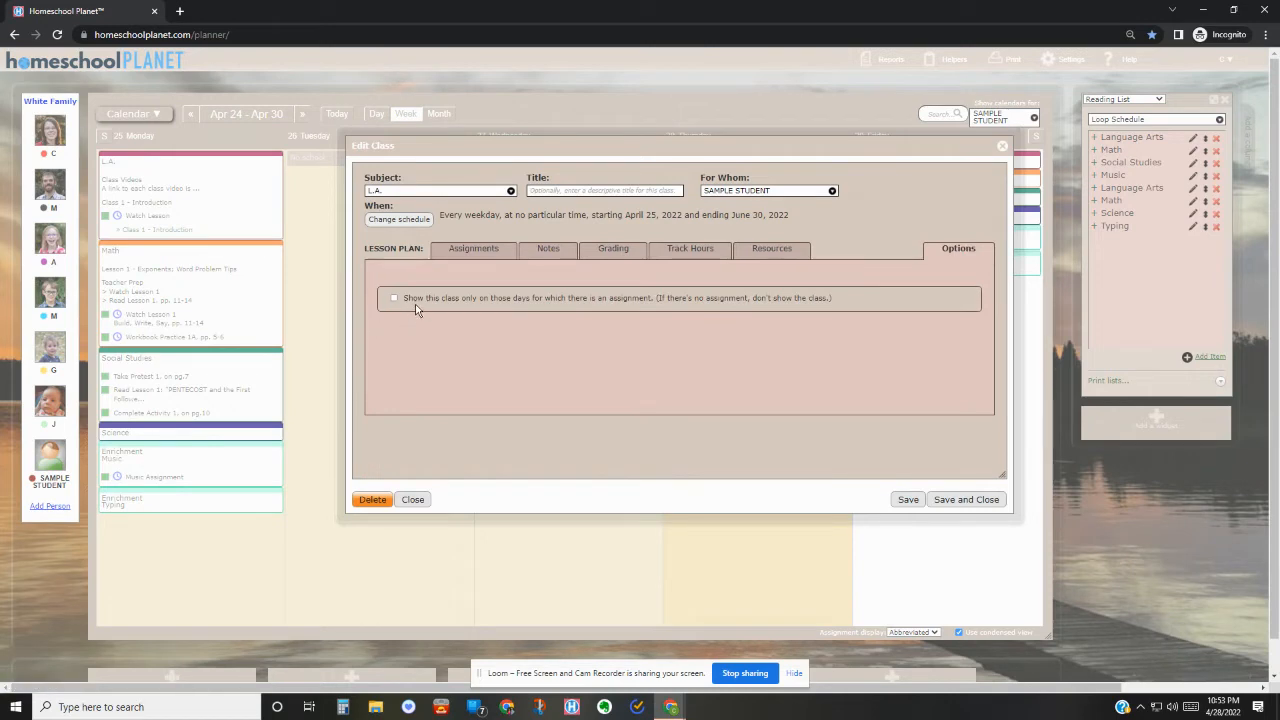
pyautogui.click(1002, 145)
pyautogui.click(669, 392)
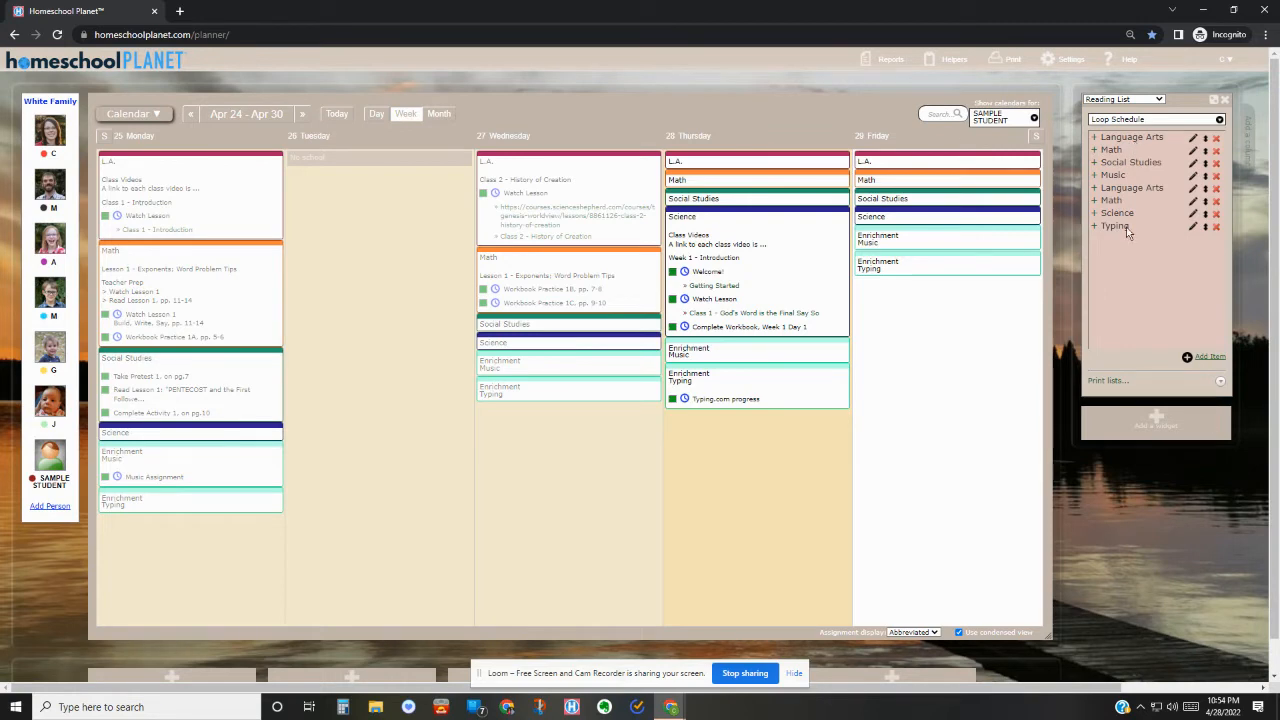
pyautogui.click(1216, 138)
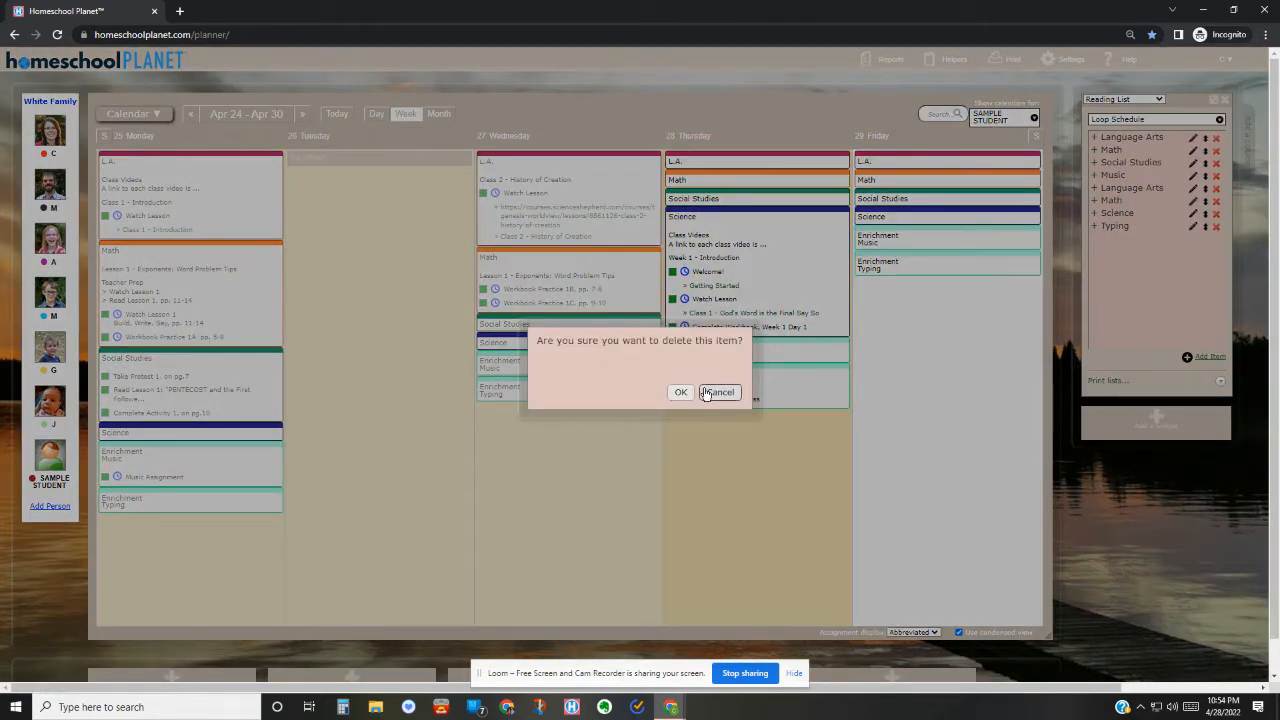
pyautogui.click(718, 392)
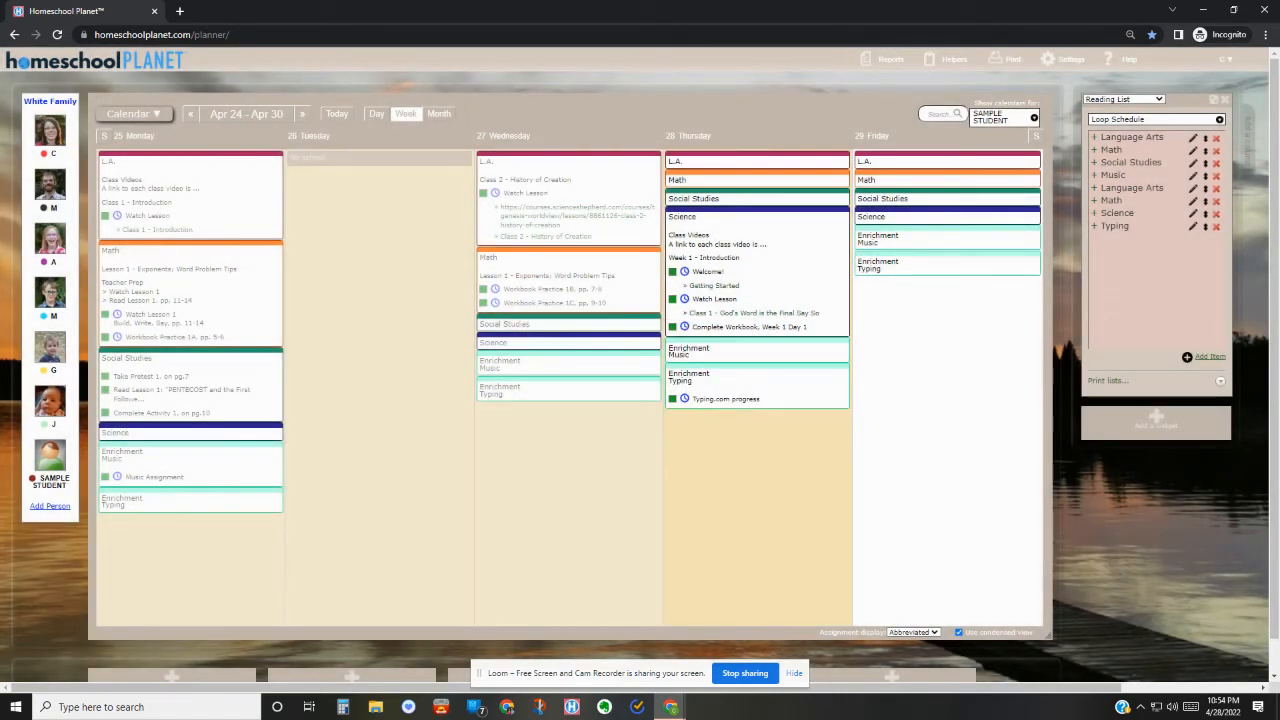
pyautogui.moveTo(1207, 140)
pyautogui.mouseDown()
pyautogui.moveTo(1207, 240)
pyautogui.moveTo(1207, 137)
pyautogui.mouseUp()
# - Start applying The Genesis Worldview lesson plan to the existing L.A. class for SAMPLE STUDENT
pyautogui.click(130, 114)
pyautogui.click(152, 182)
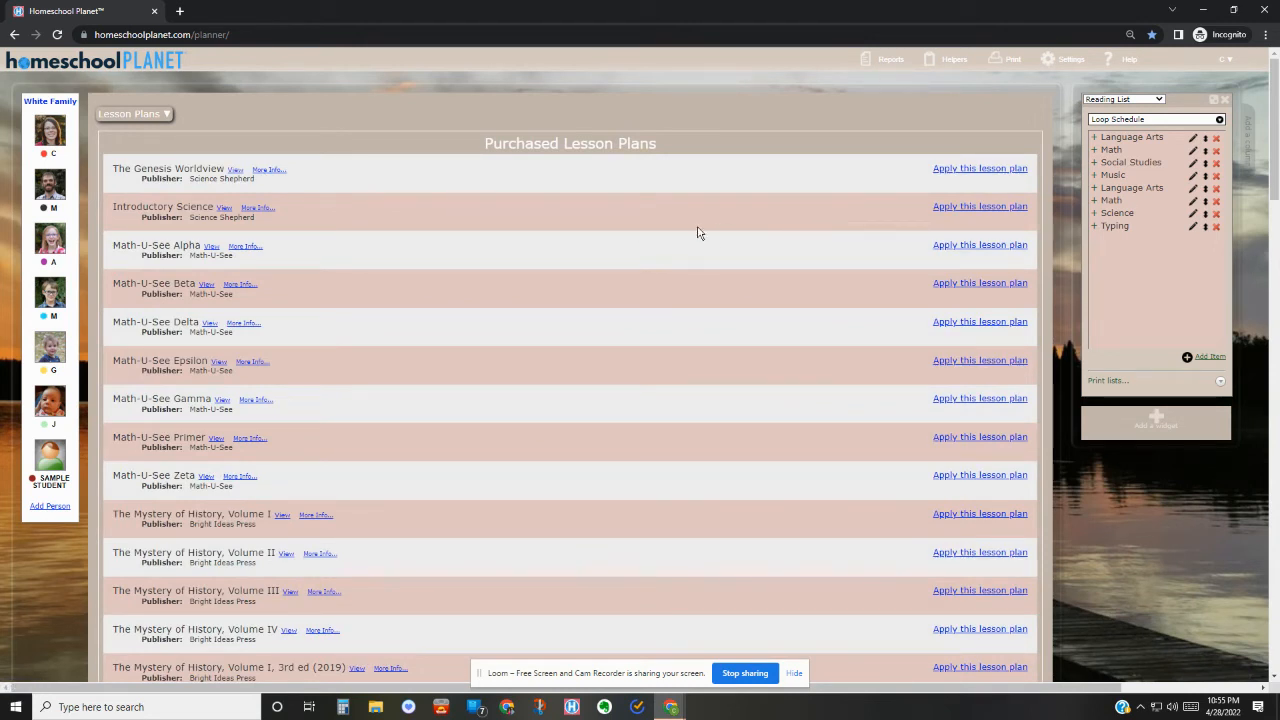
pyautogui.click(995, 176)
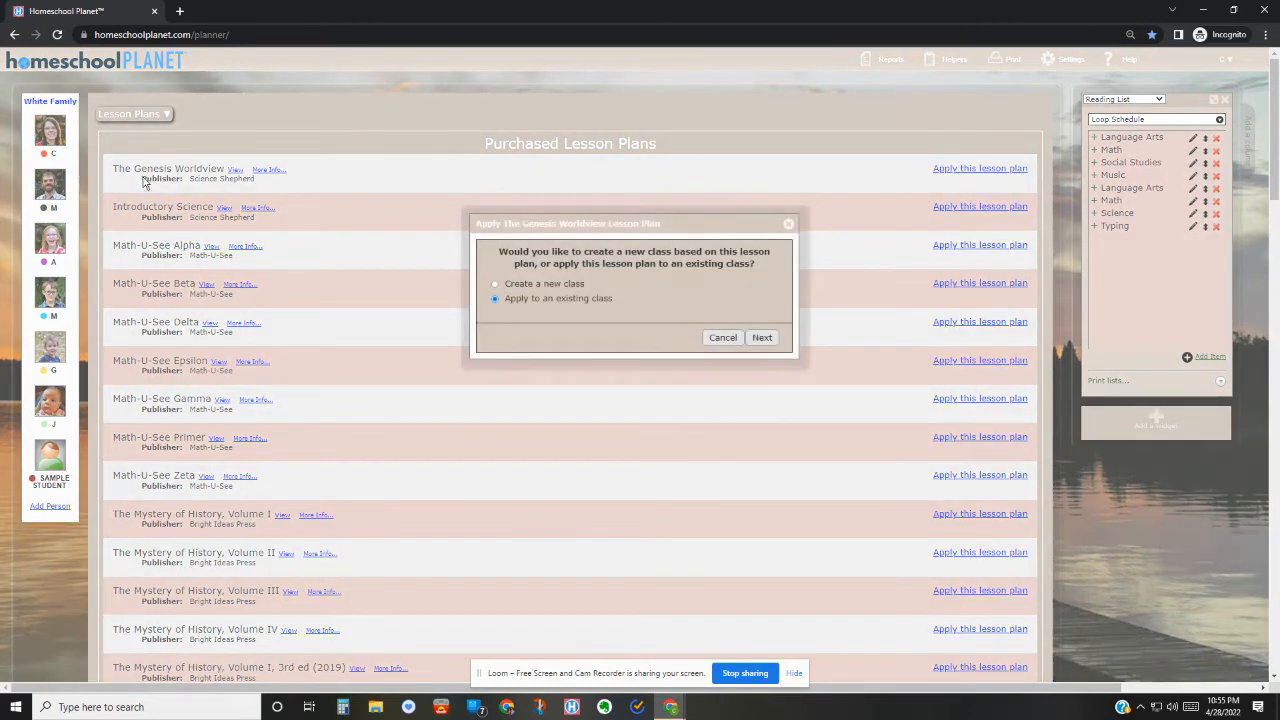
pyautogui.click(761, 337)
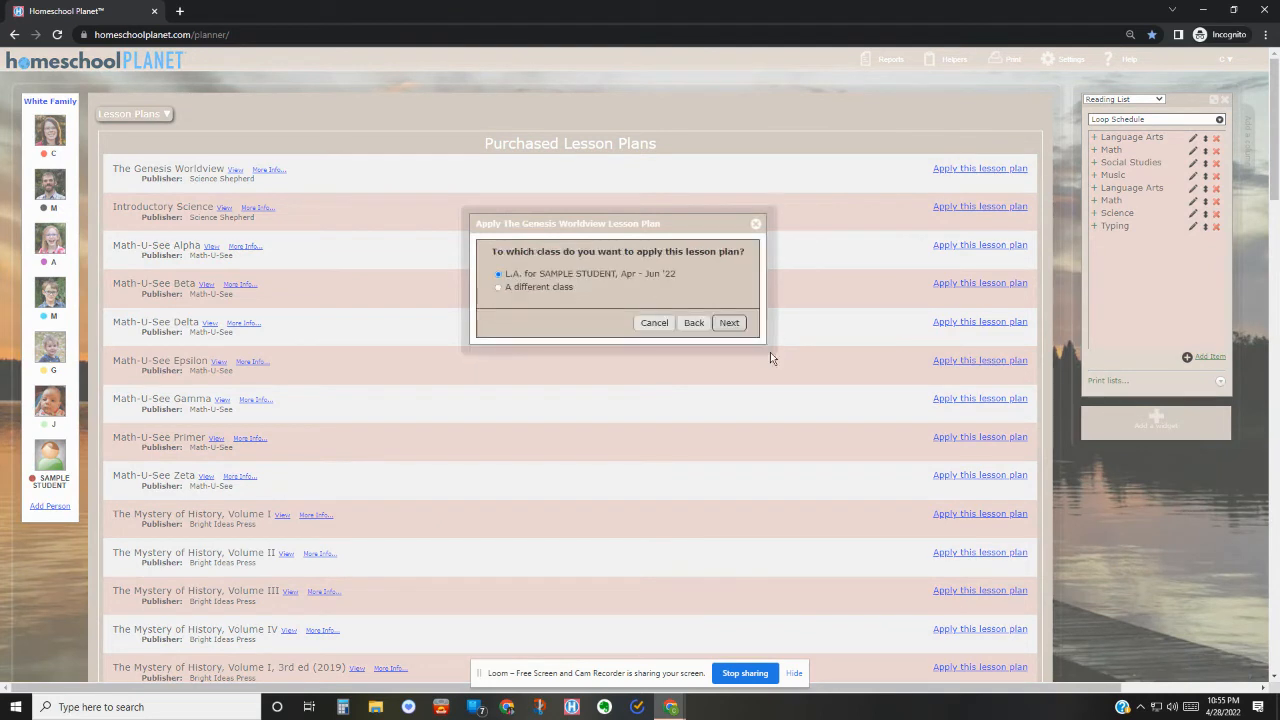
pyautogui.click(558, 288)
pyautogui.click(568, 275)
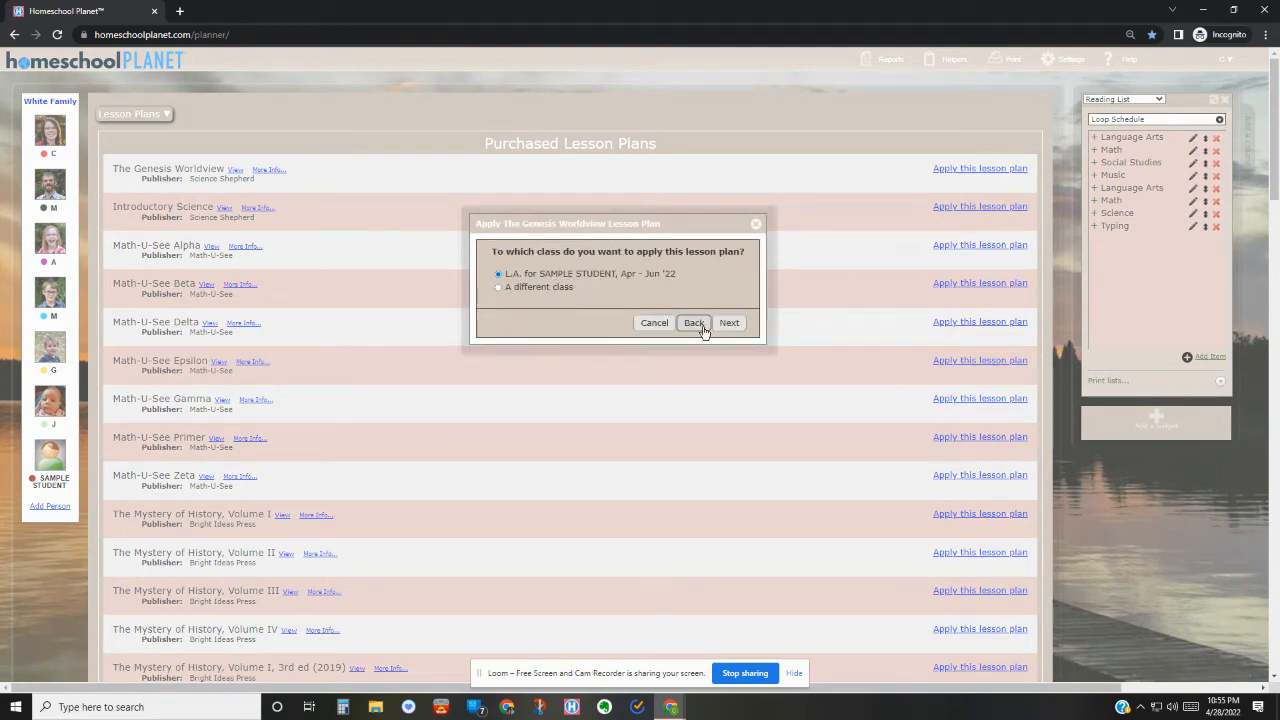
pyautogui.click(740, 325)
# - Include only the Day 3 assignments of The Genesis Worldview and add them after the last existing assignment (April 28, 2022)
pyautogui.click(676, 274)
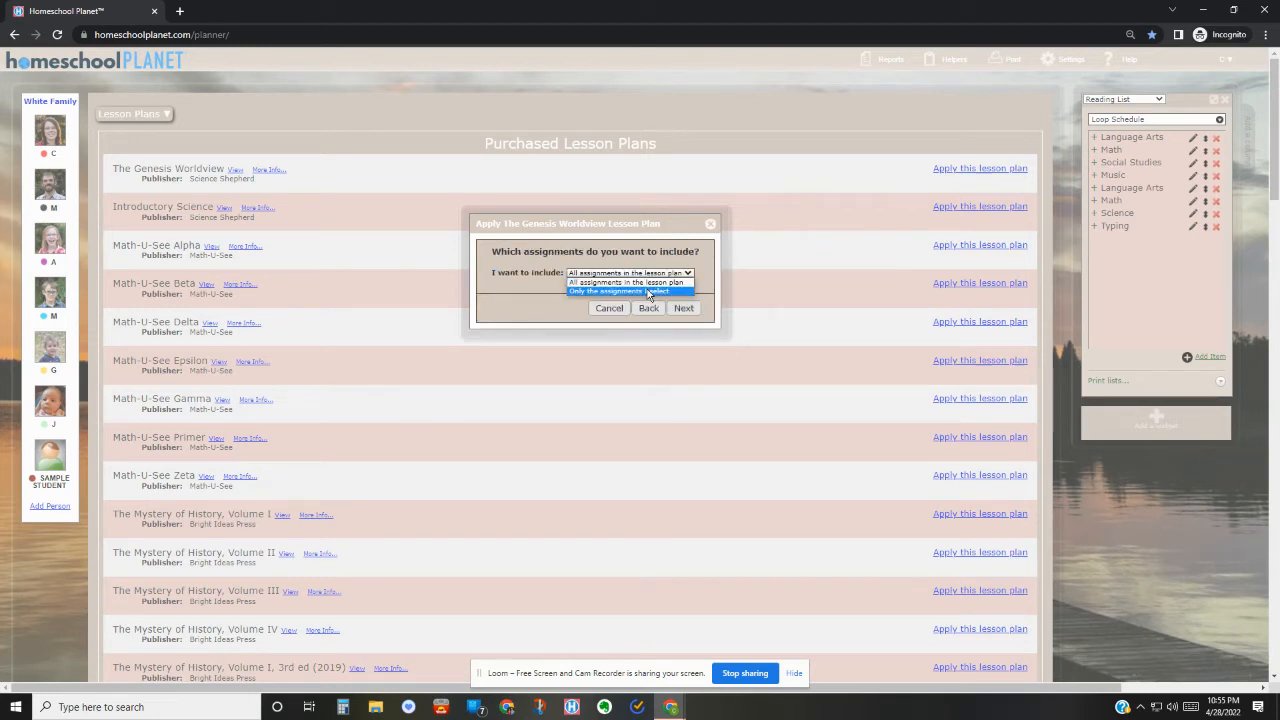
pyautogui.click(648, 291)
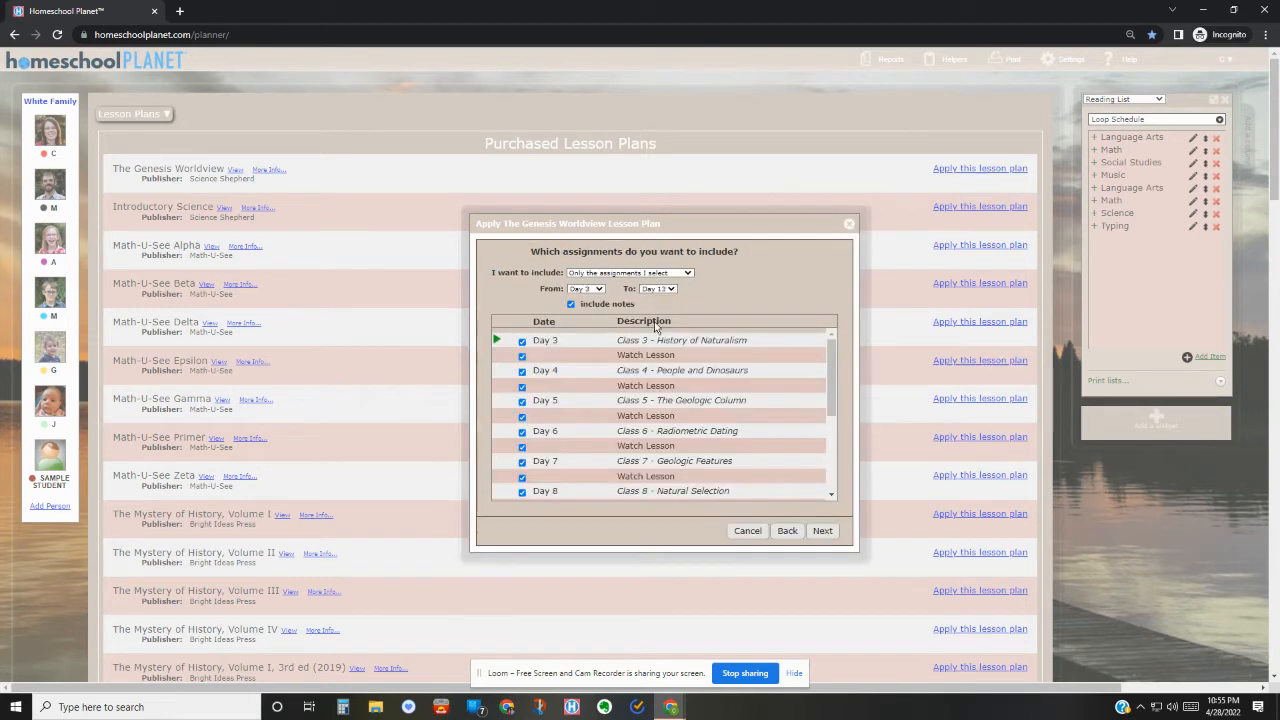
pyautogui.click(509, 356)
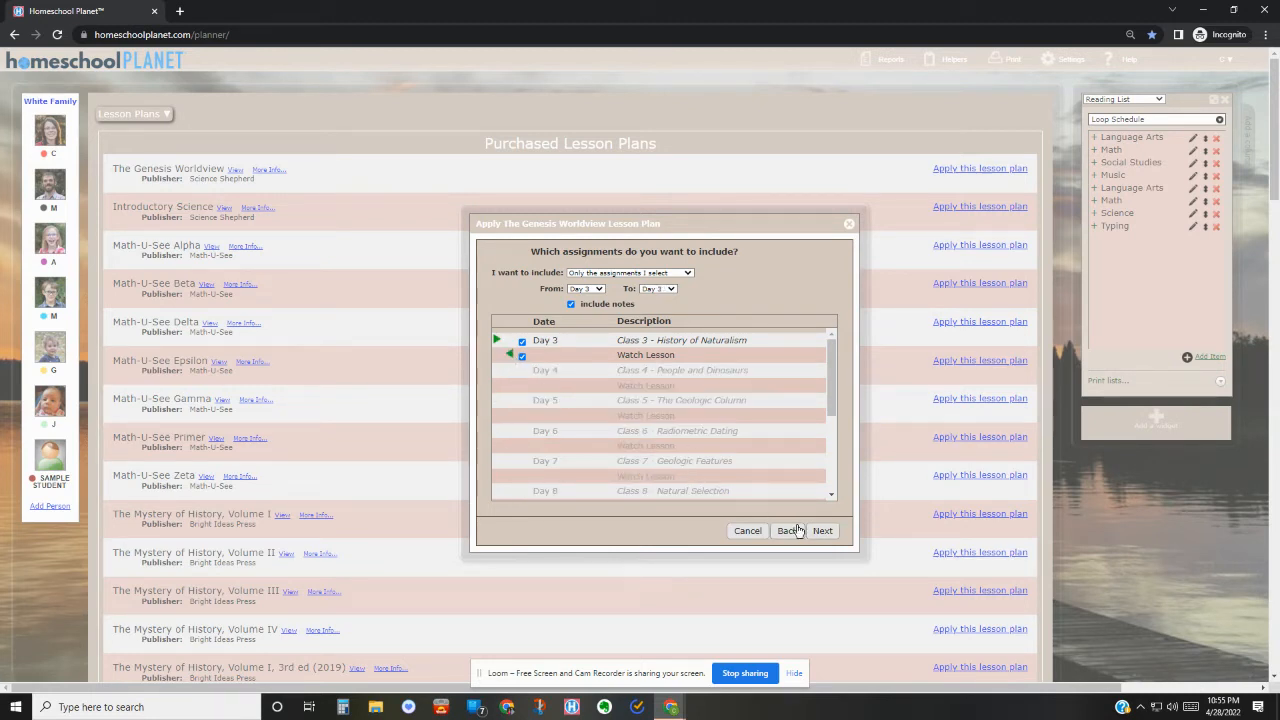
pyautogui.click(822, 531)
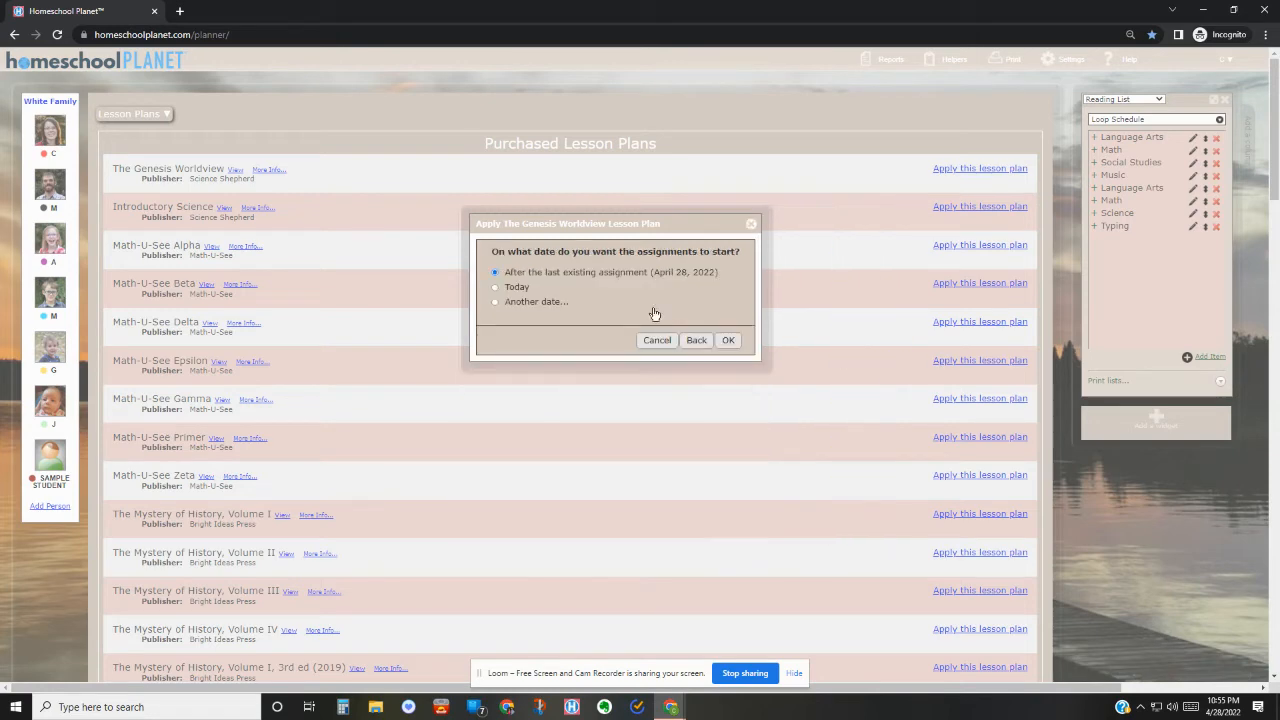
pyautogui.click(725, 341)
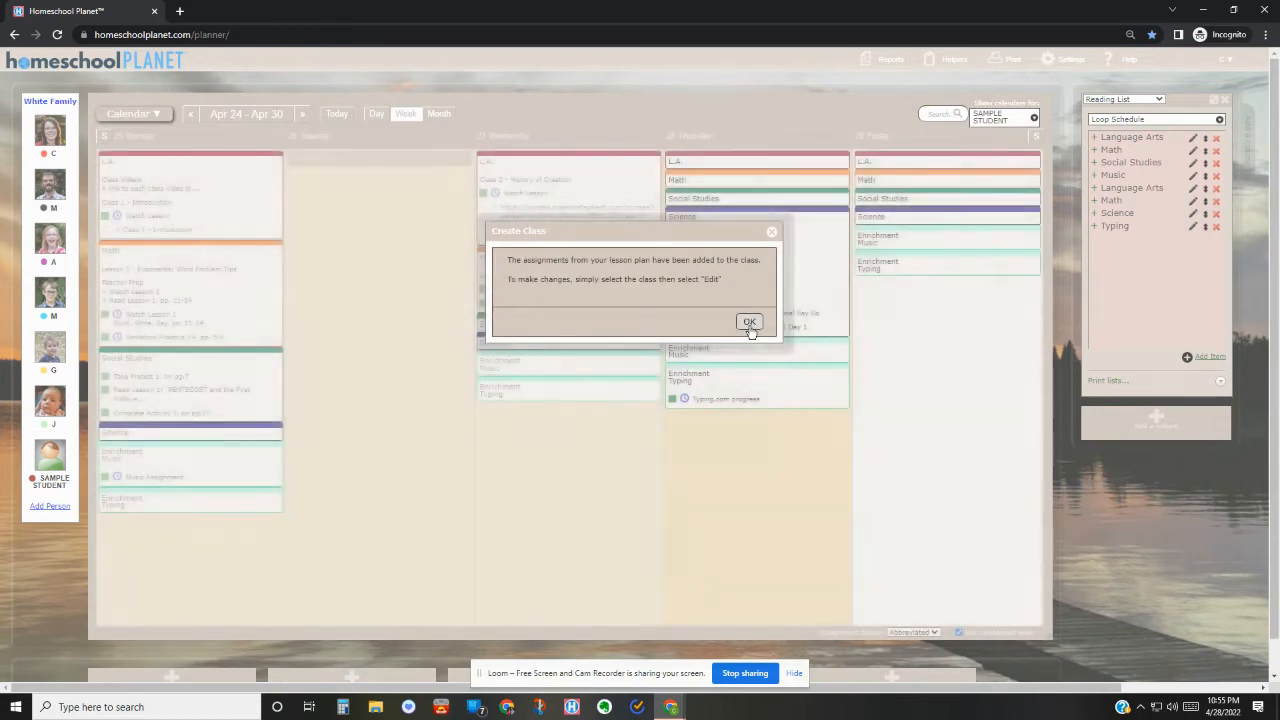
pyautogui.click(749, 323)
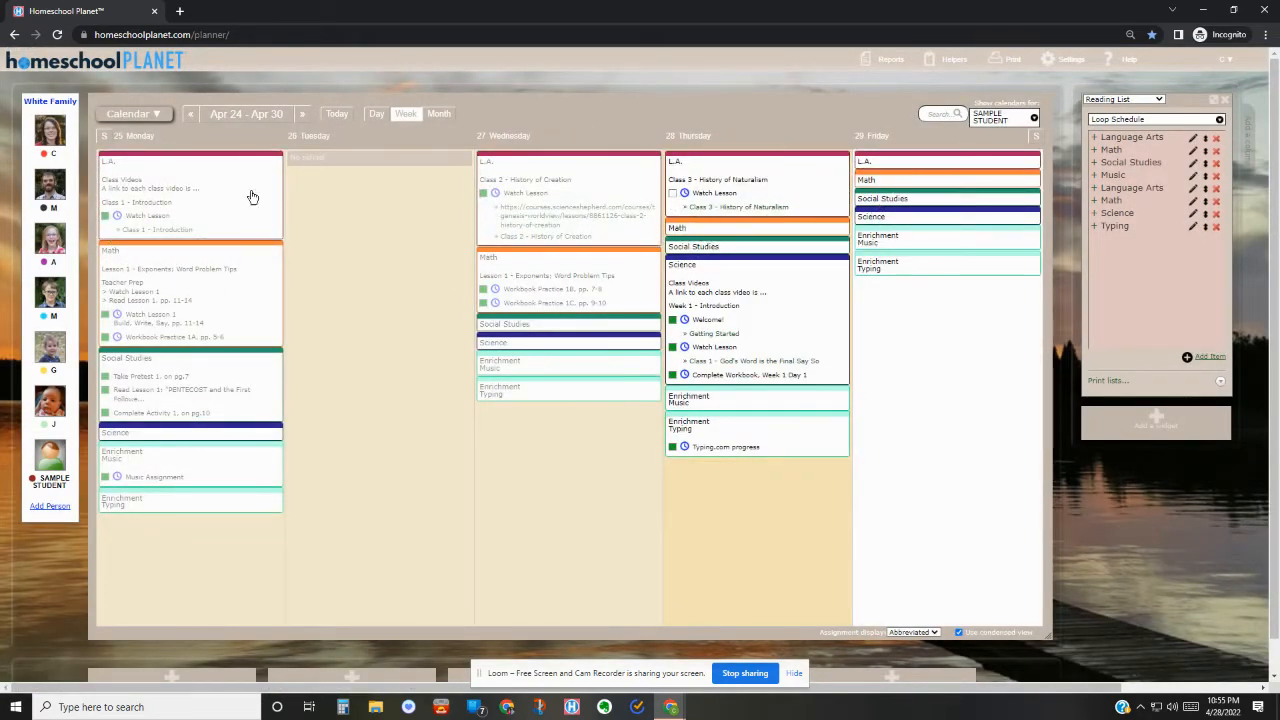
# - Start applying the Math-U-See Zeta lesson plan to the existing Math class for SAMPLE STUDENT
pyautogui.click(133, 113)
pyautogui.click(150, 172)
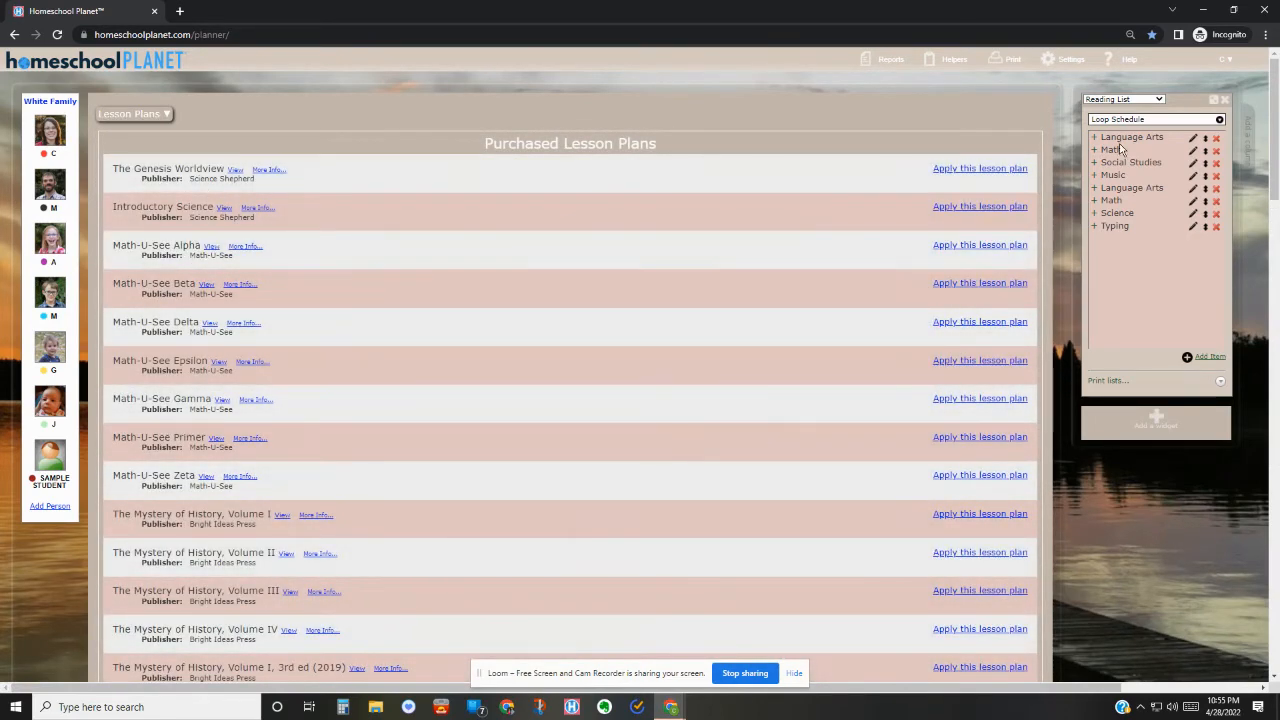
pyautogui.click(980, 475)
pyautogui.click(760, 338)
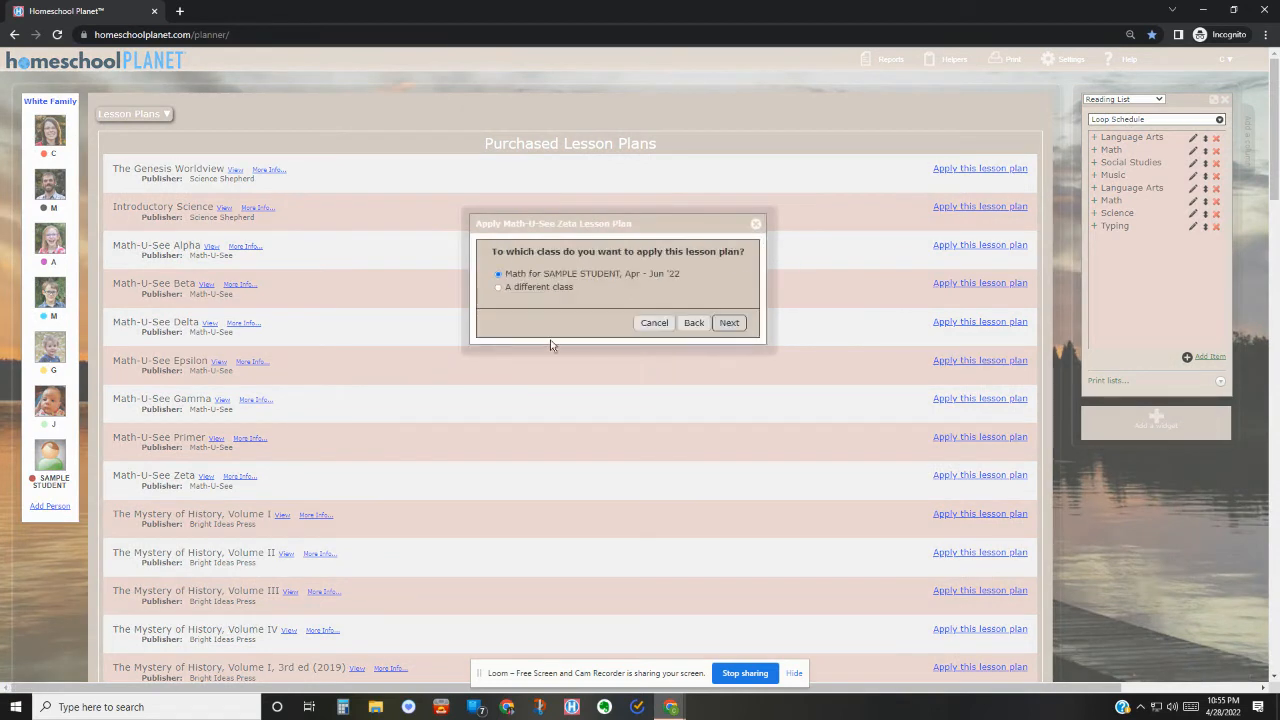
pyautogui.click(728, 323)
# - Limit the included Math-U-See Zeta assignments to Week 1, day 3, ending with Workbook Review 1E, pp. 13-14
pyautogui.click(666, 273)
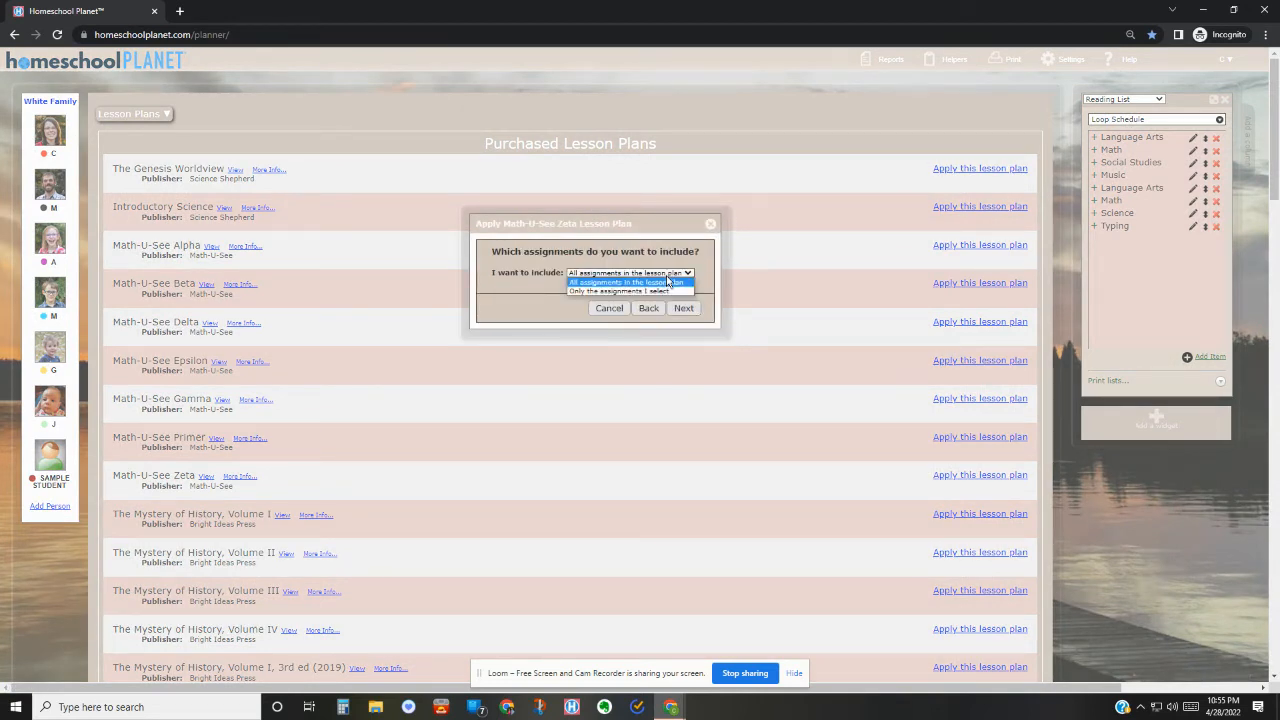
pyautogui.click(658, 291)
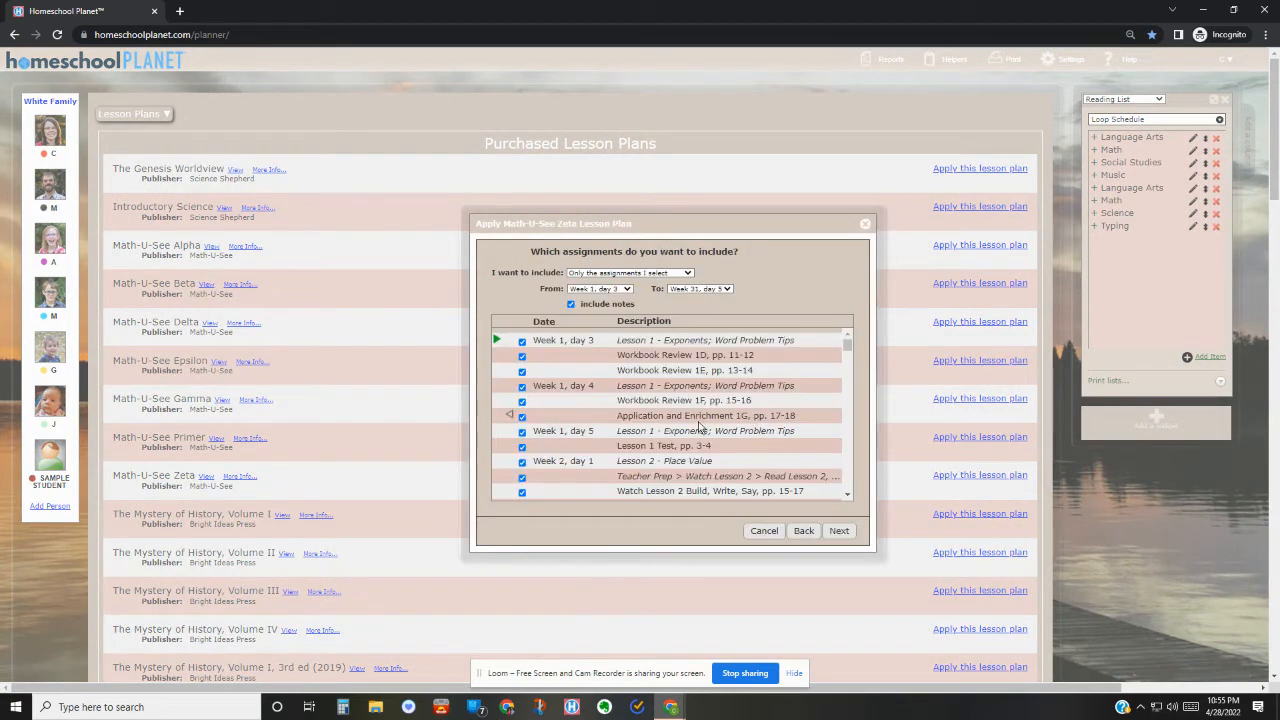
pyautogui.click(638, 276)
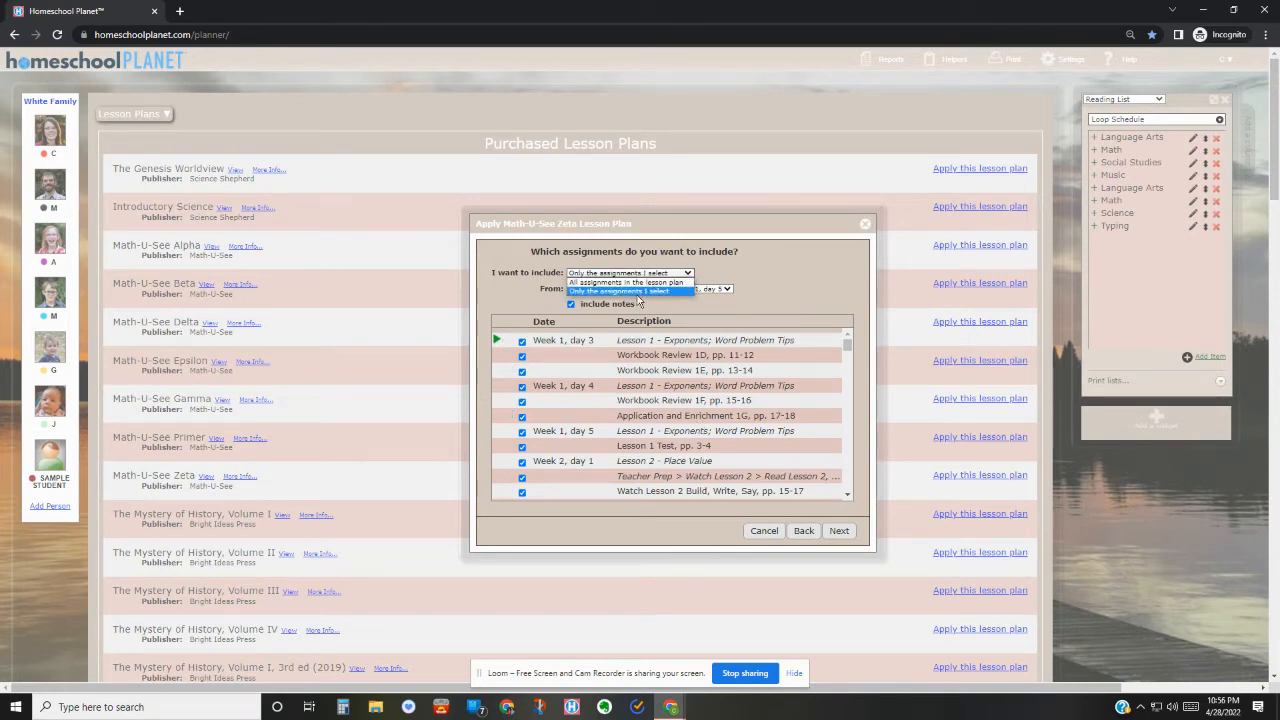
pyautogui.click(786, 289)
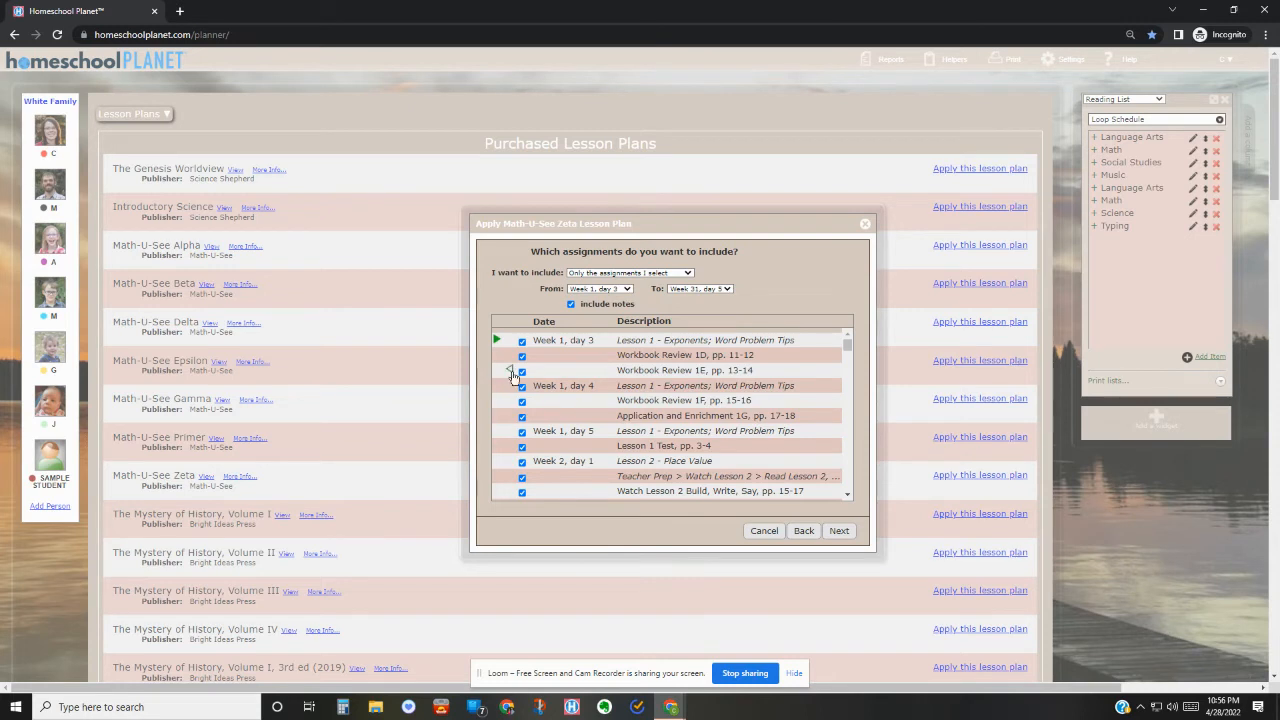
pyautogui.click(509, 370)
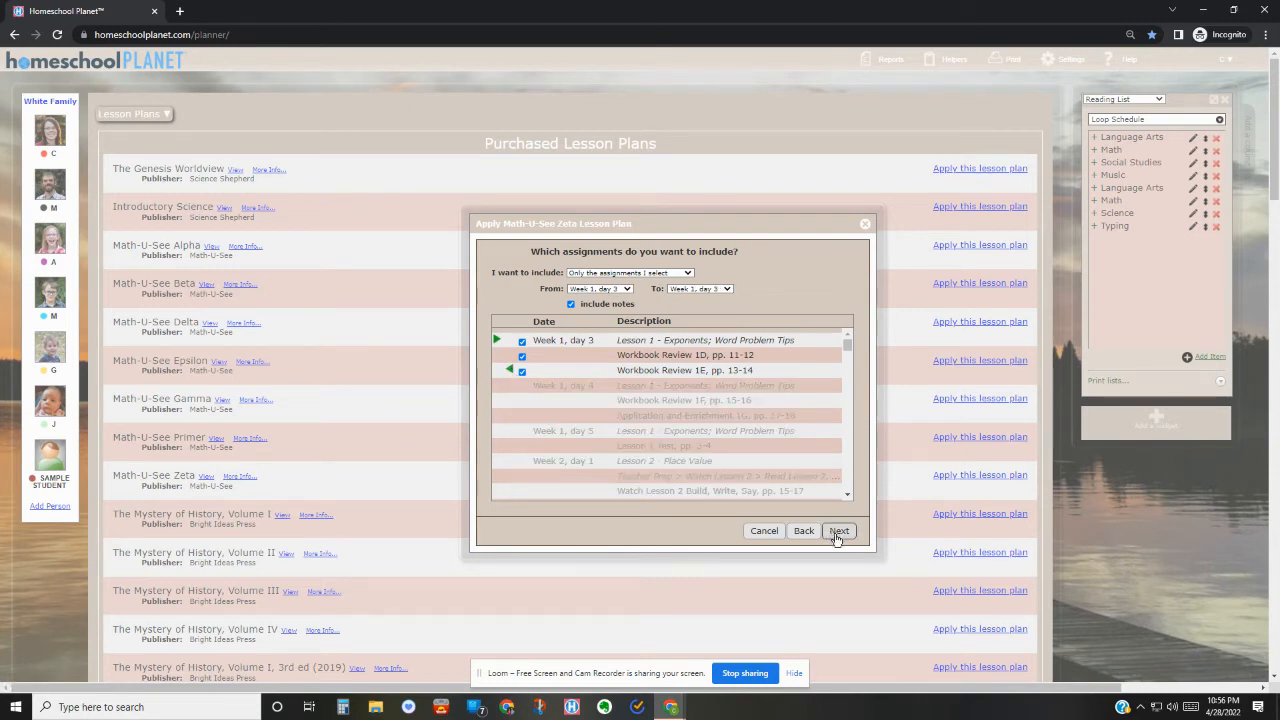
# - Exclude Workbook Review 1E, pp. 13-14, and add the remaining selection after the last existing assignment (April 28, 2022)
pyautogui.click(522, 371)
pyautogui.click(522, 372)
pyautogui.click(841, 531)
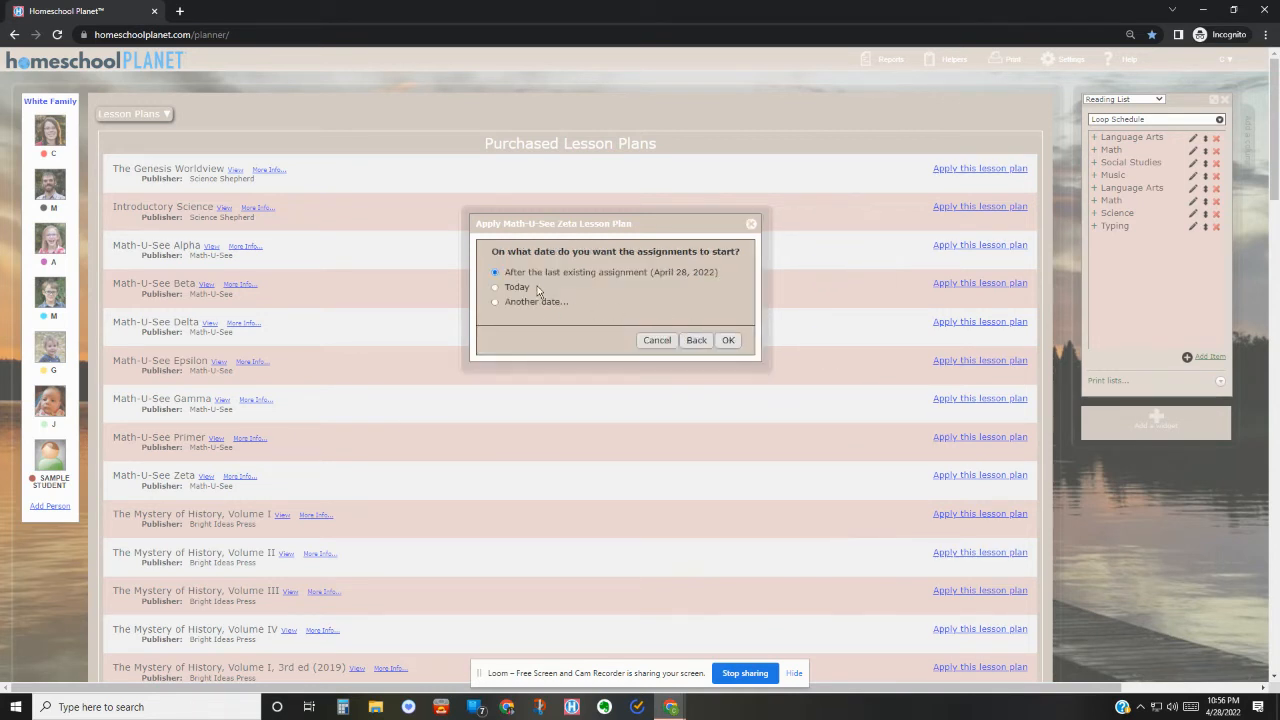
pyautogui.click(727, 341)
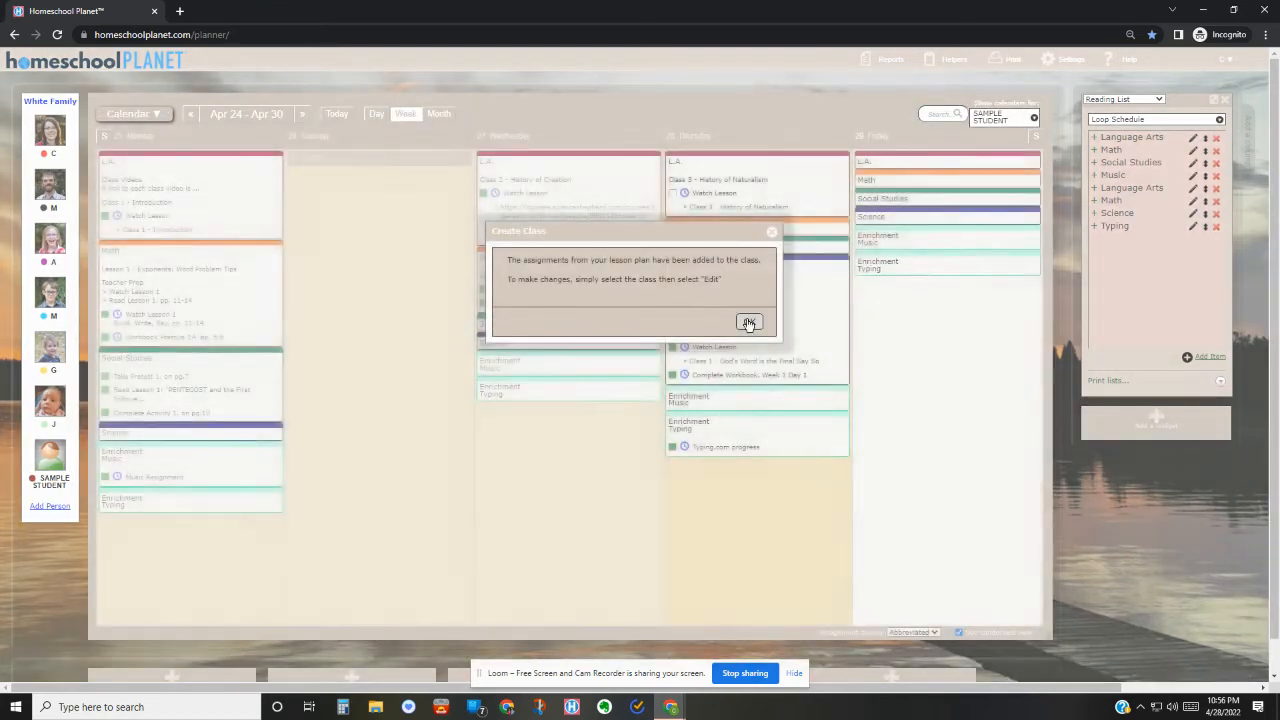
pyautogui.click(749, 322)
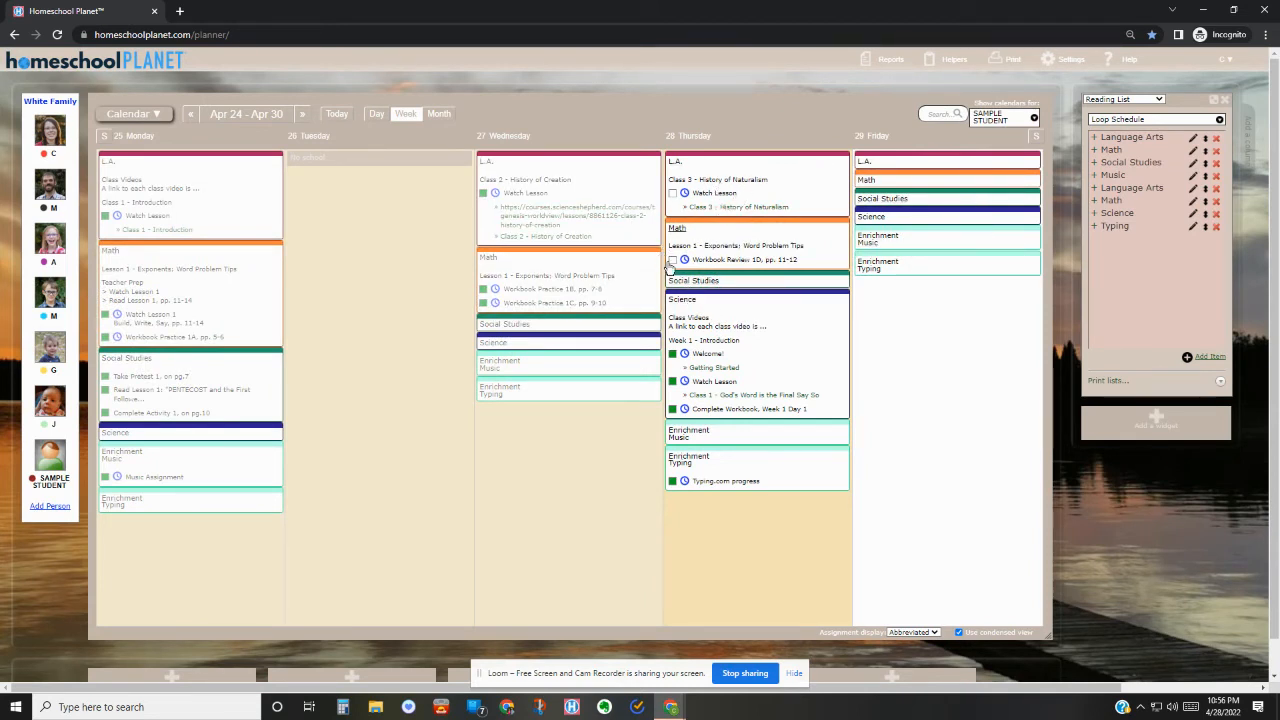
# - Mark Thursday's L.A. Watch Lesson and Math Workbook Review 1D assignments as complete
pyautogui.click(672, 259)
pyautogui.moveTo(1205, 137)
pyautogui.mouseDown()
pyautogui.moveTo(1204, 234)
pyautogui.moveTo(1205, 137)
pyautogui.mouseUp()
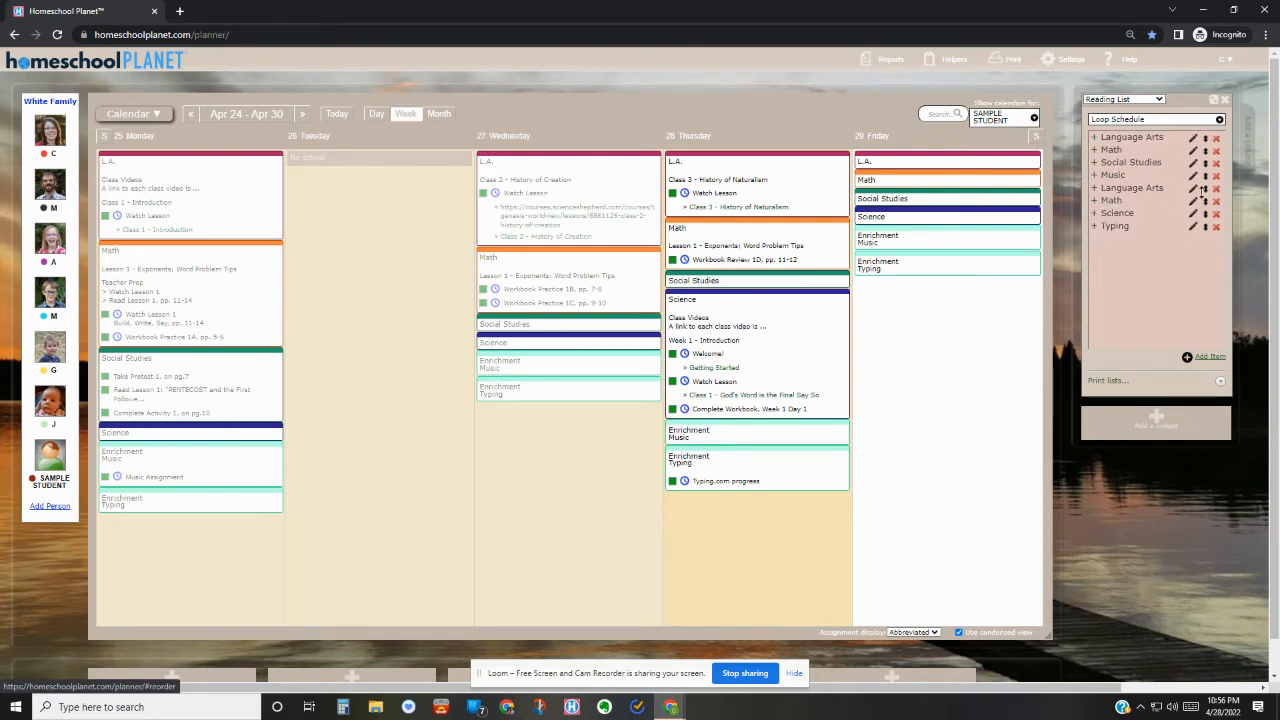
pyautogui.moveTo(1205, 227); pyautogui.dragTo(1207, 140)
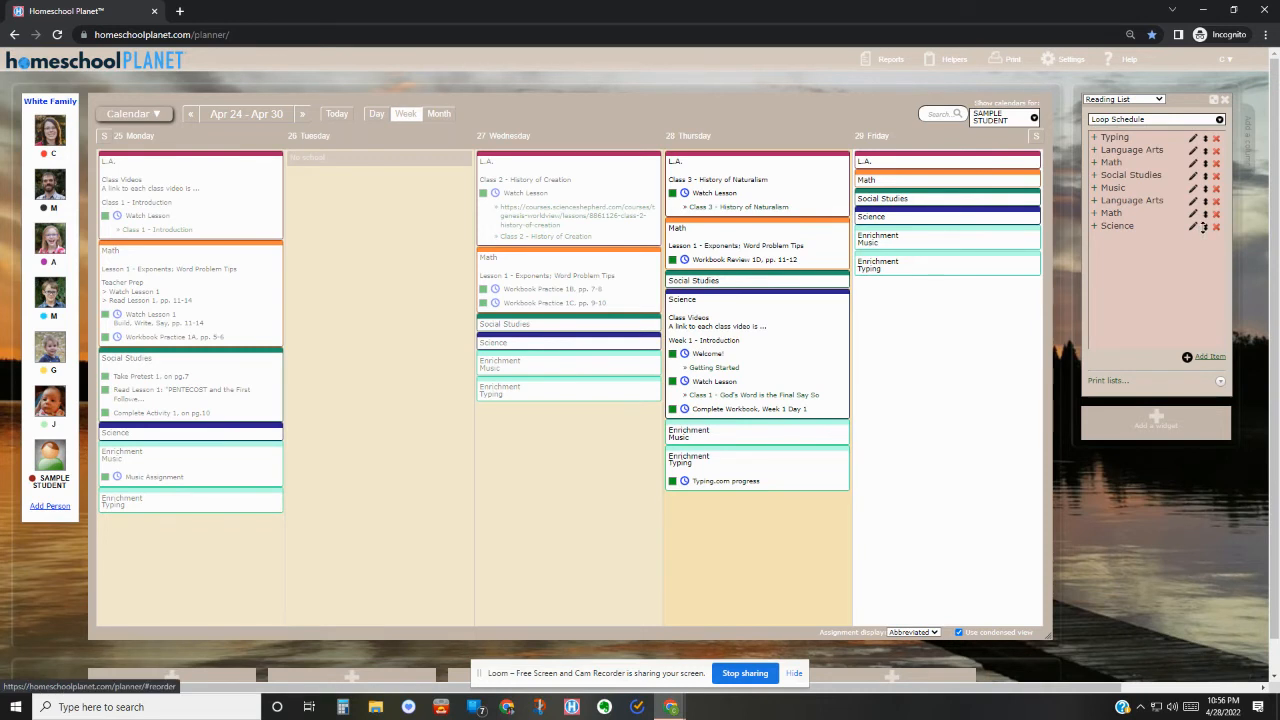
pyautogui.moveTo(1205, 226); pyautogui.dragTo(1205, 137)
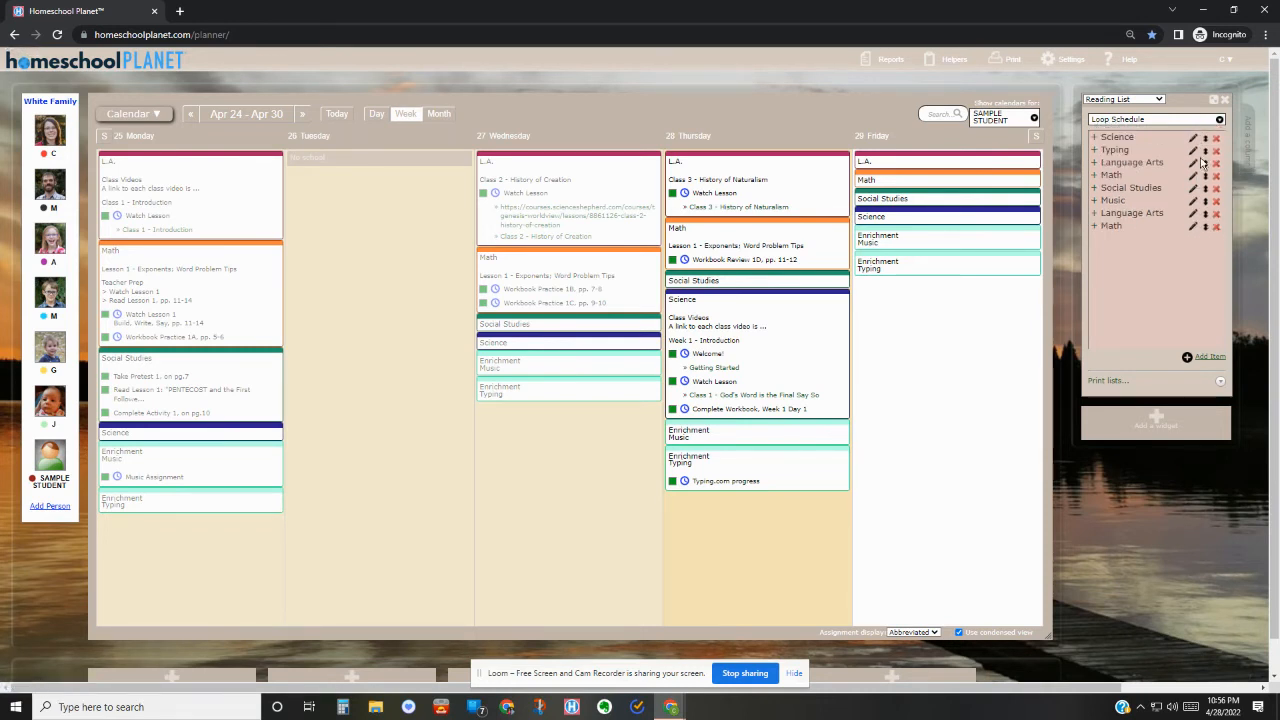
pyautogui.moveTo(1204, 138); pyautogui.dragTo(1188, 249)
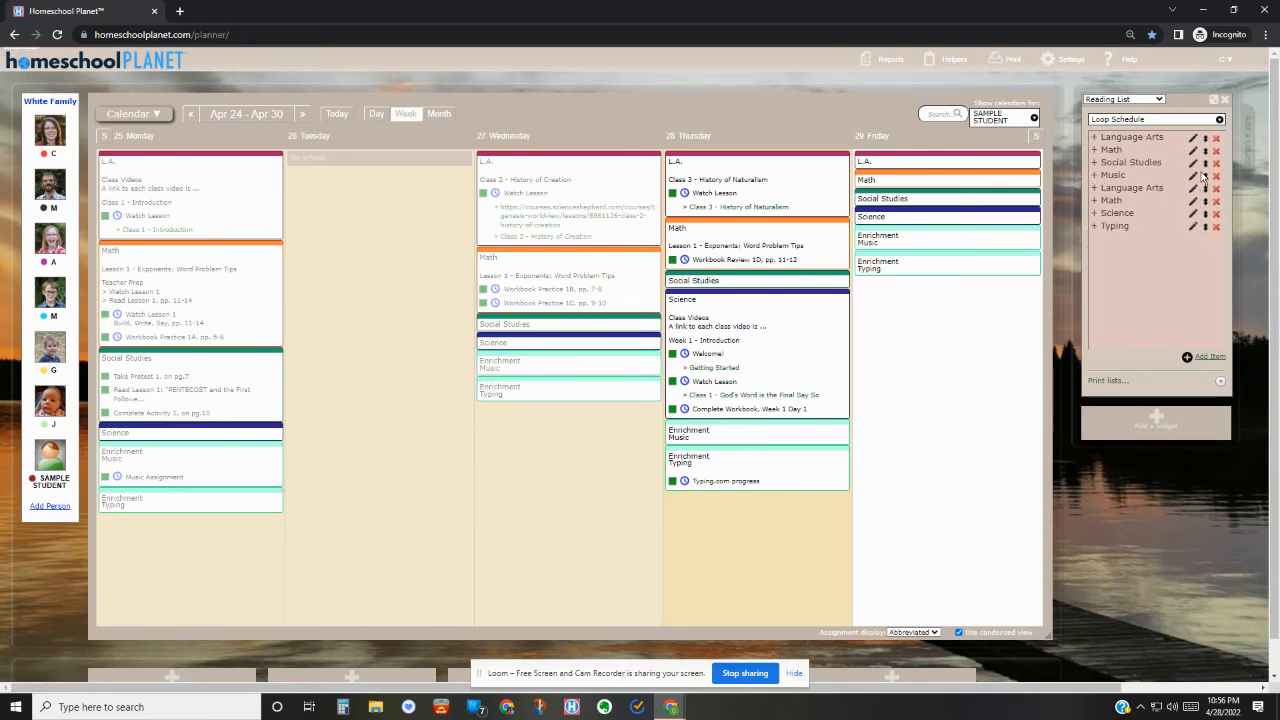
# - Move the first Language Arts and Math items to the end of the Loop Schedule list
pyautogui.moveTo(1205, 137); pyautogui.dragTo(1195, 248)
pyautogui.moveTo(1205, 137); pyautogui.dragTo(1209, 238)
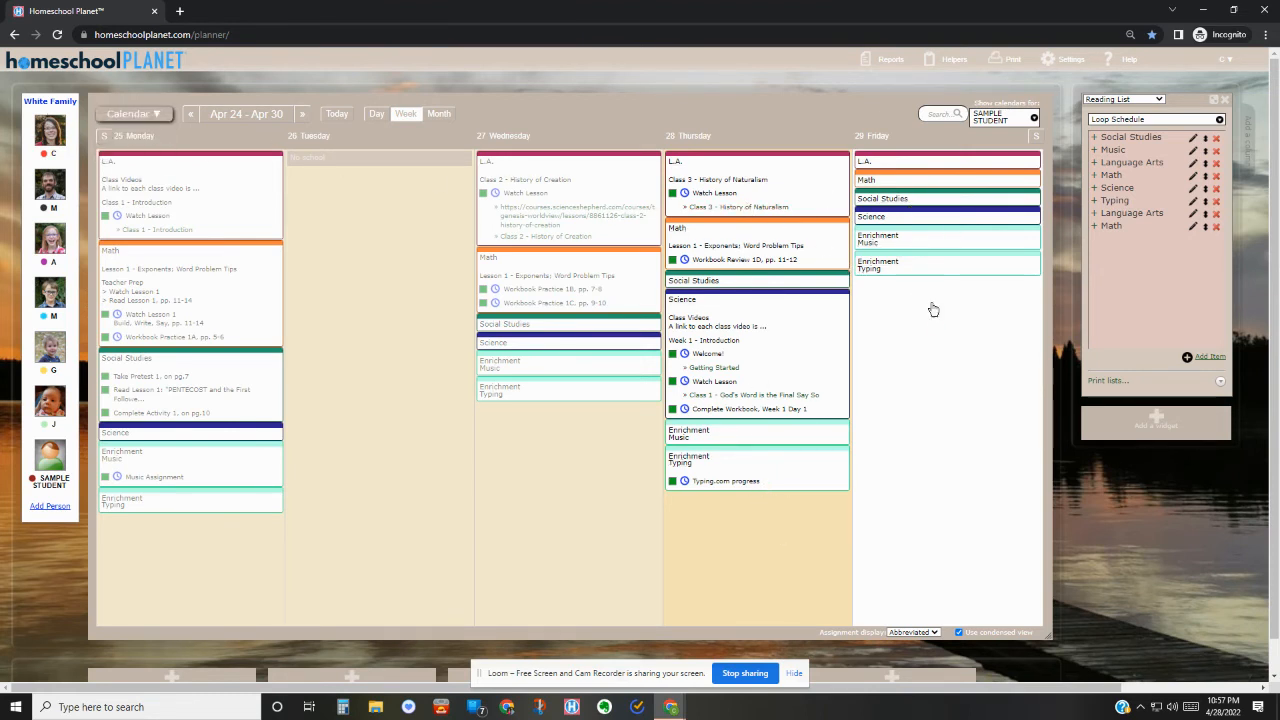
# - Start applying The Mystery of History, Volume II lesson plan to the sample student's Social Studies class for Apr - Jun '22
pyautogui.moveTo(148, 117)
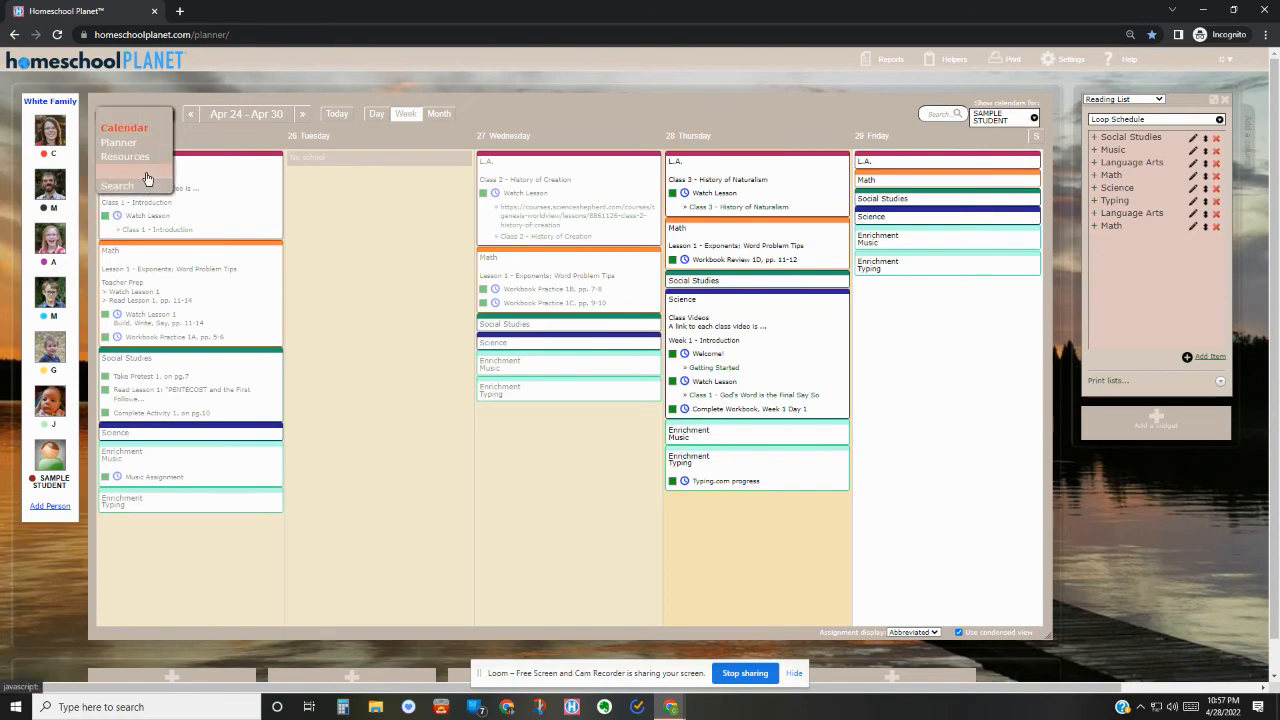
pyautogui.click(146, 178)
pyautogui.scroll(-6, 346, 332)
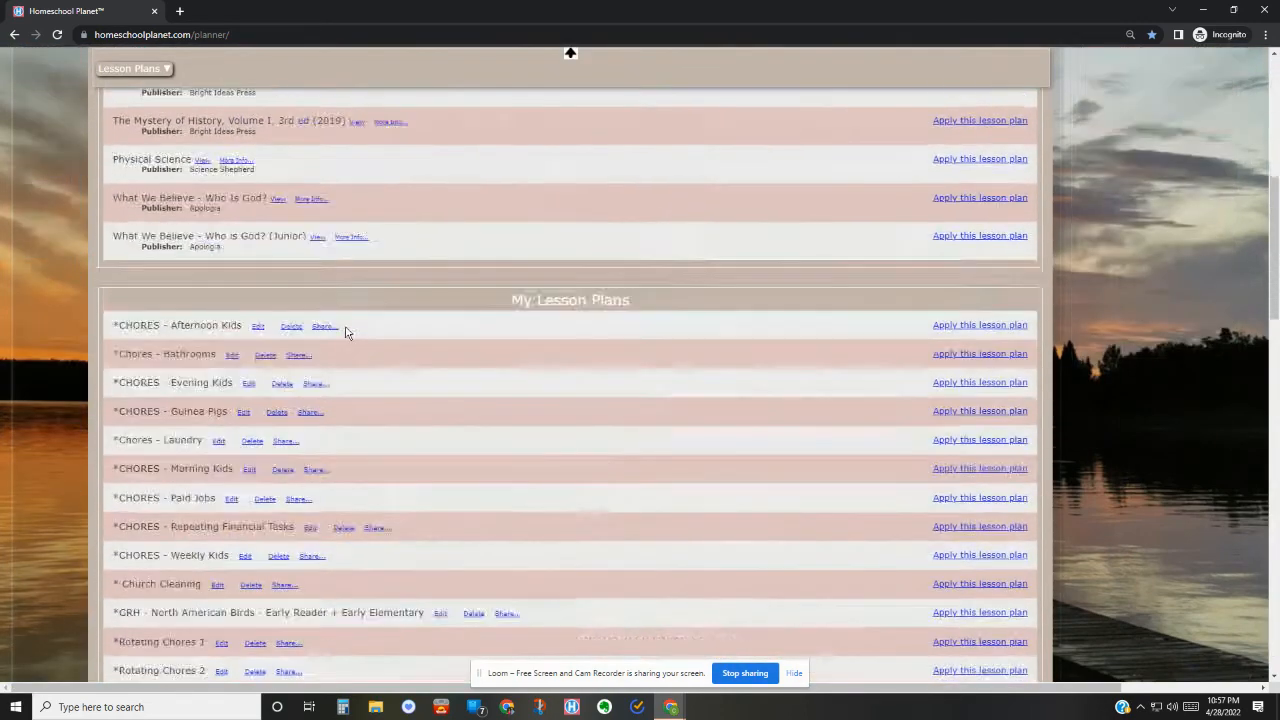
pyautogui.scroll(10, 347, 330)
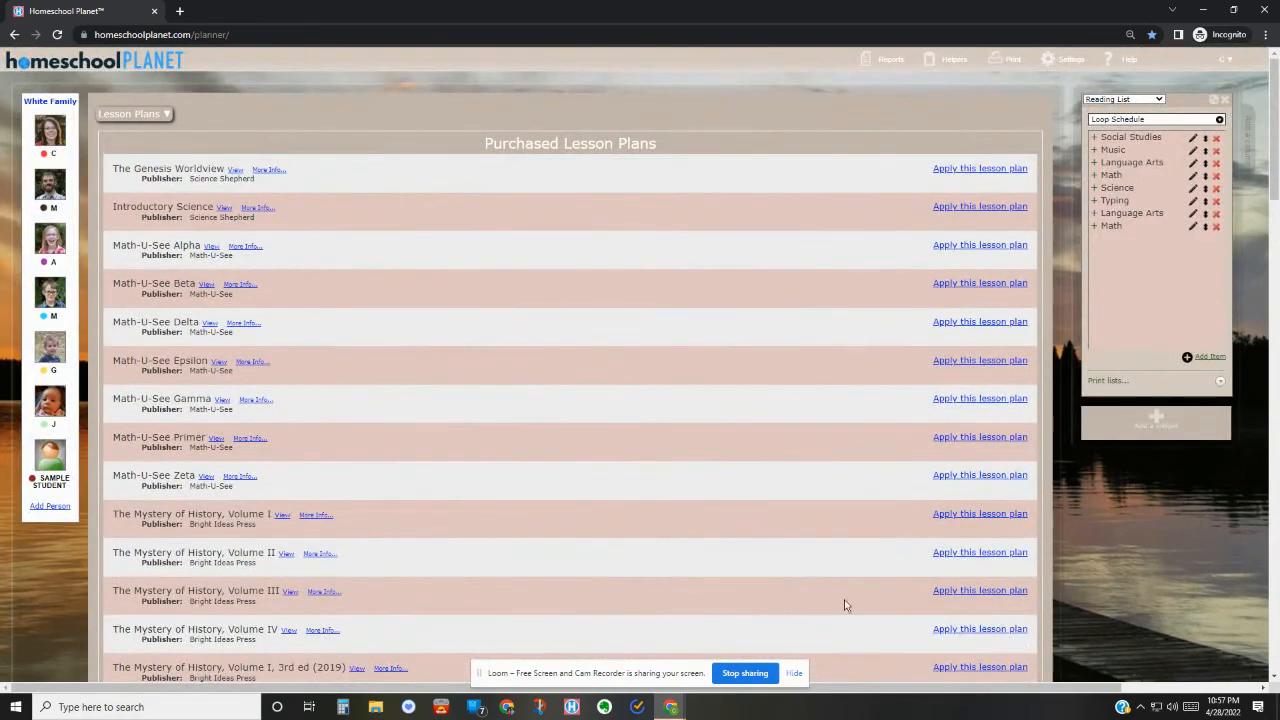
pyautogui.click(975, 552)
pyautogui.click(755, 337)
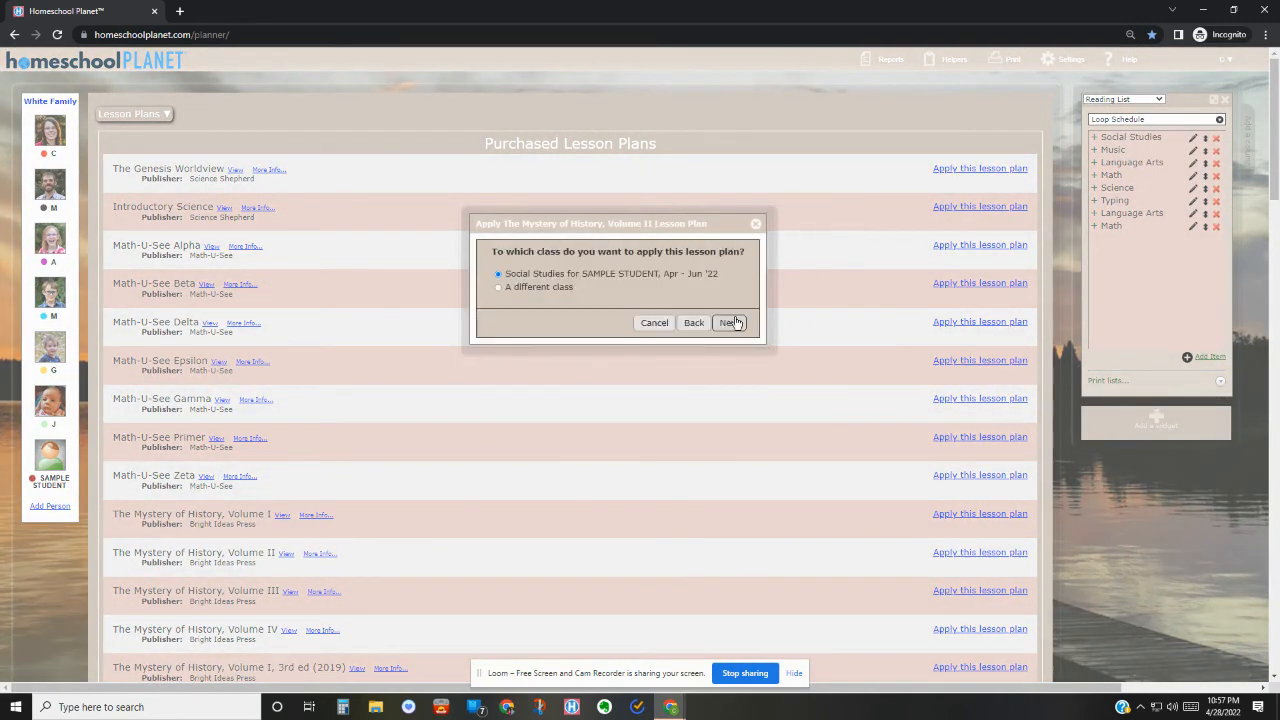
pyautogui.click(731, 322)
# - Include only selected assignments, keeping Week 1, day 2: Read Lesson 2 and Complete Activity 2, on pg.13
pyautogui.click(655, 273)
pyautogui.click(629, 286)
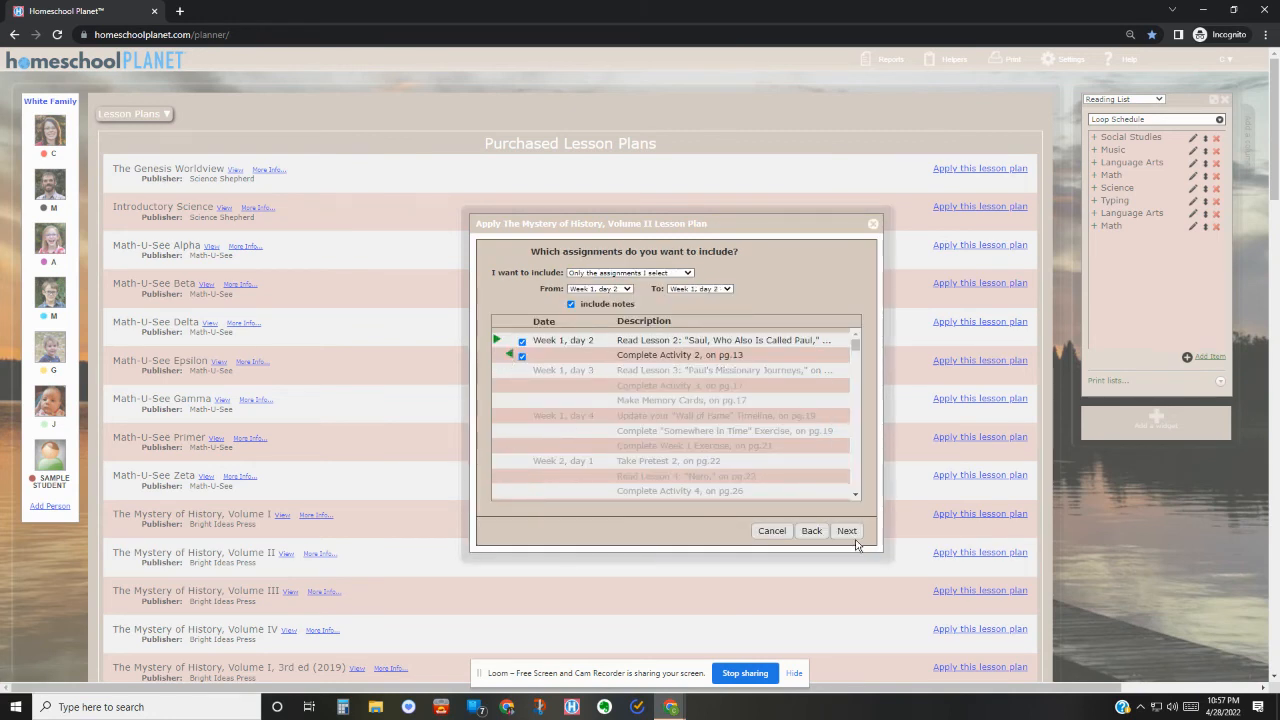
pyautogui.click(850, 532)
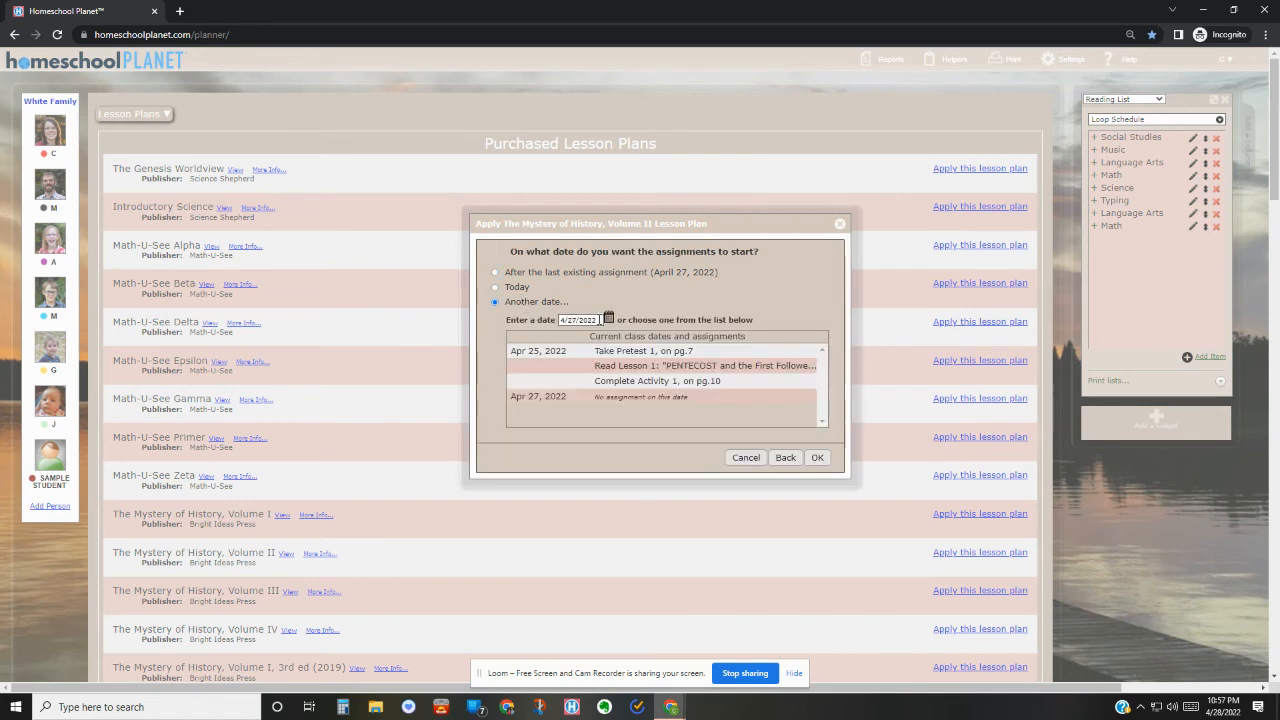
# - Set the Social Studies assignments to start on another date, 4/29/2022, and finish applying the lesson plan
pyautogui.click(609, 320)
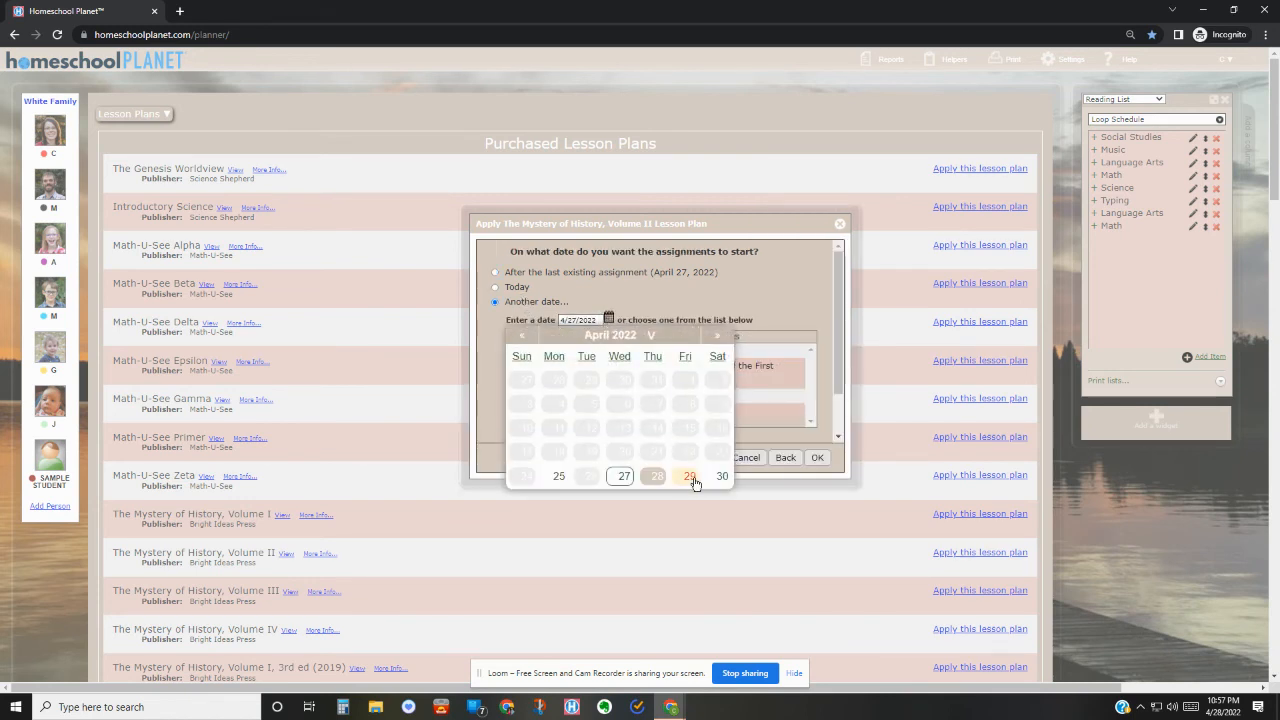
pyautogui.click(689, 476)
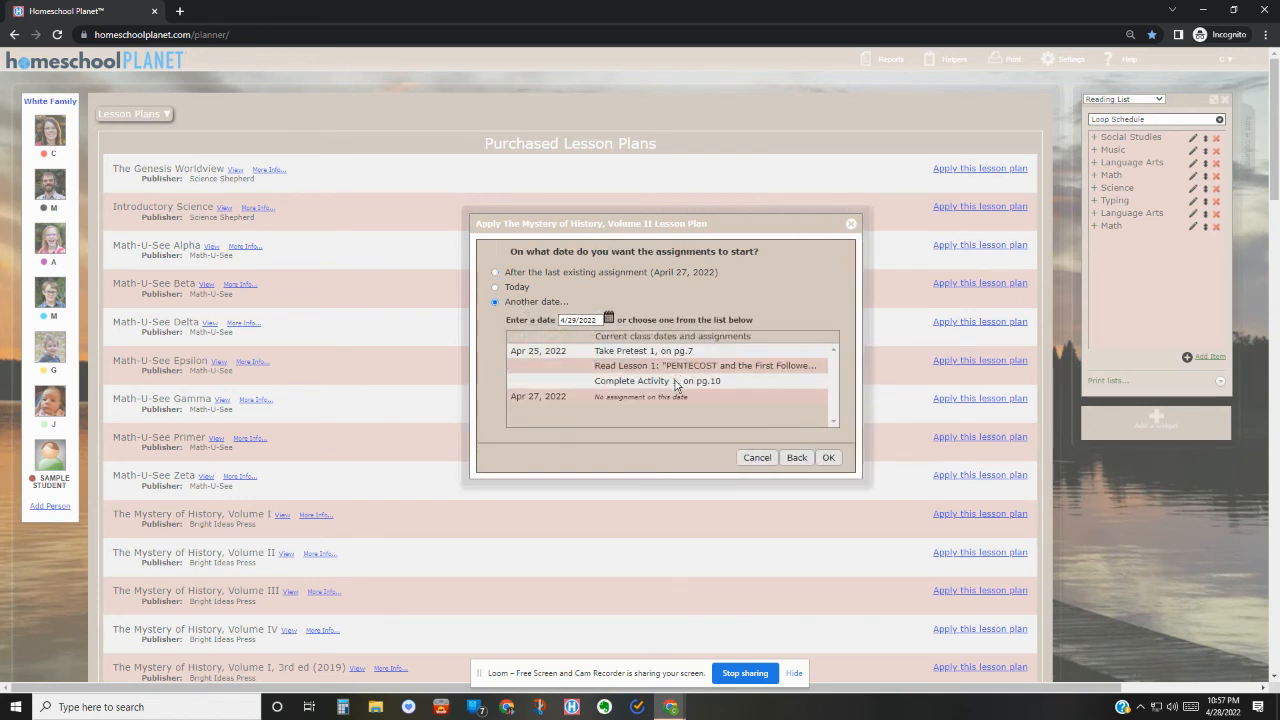
pyautogui.click(826, 459)
pyautogui.click(745, 322)
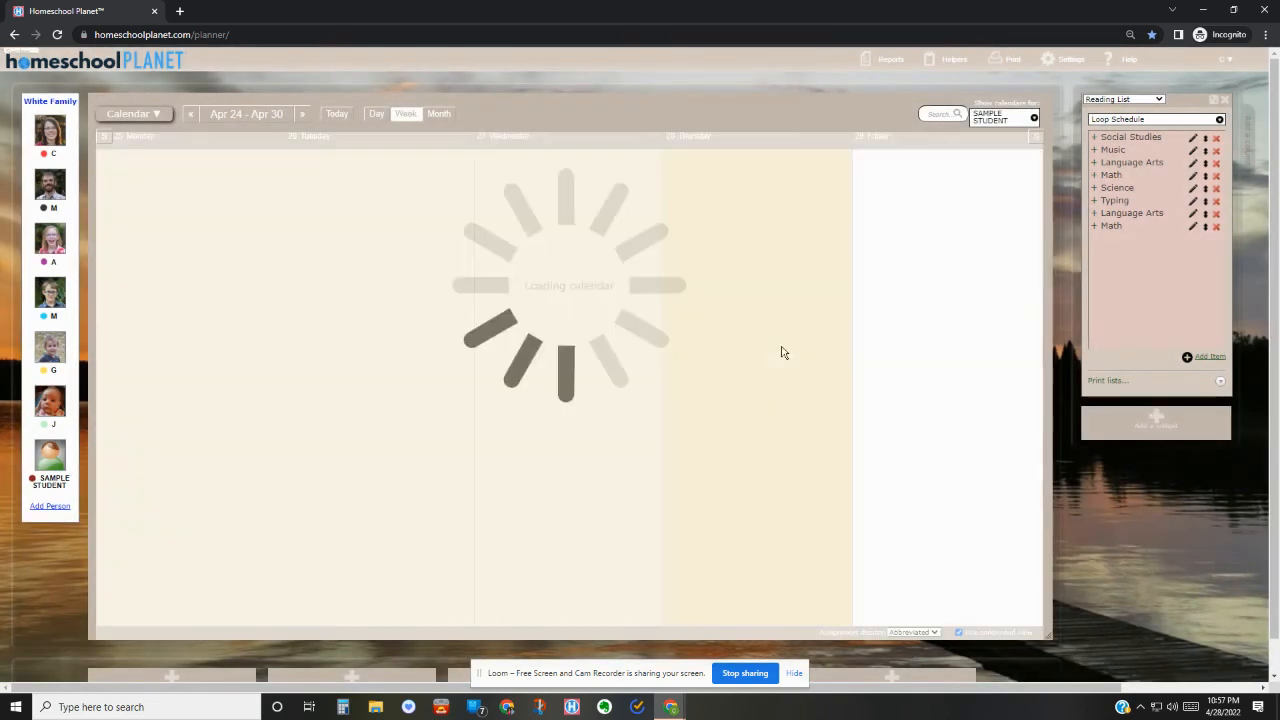